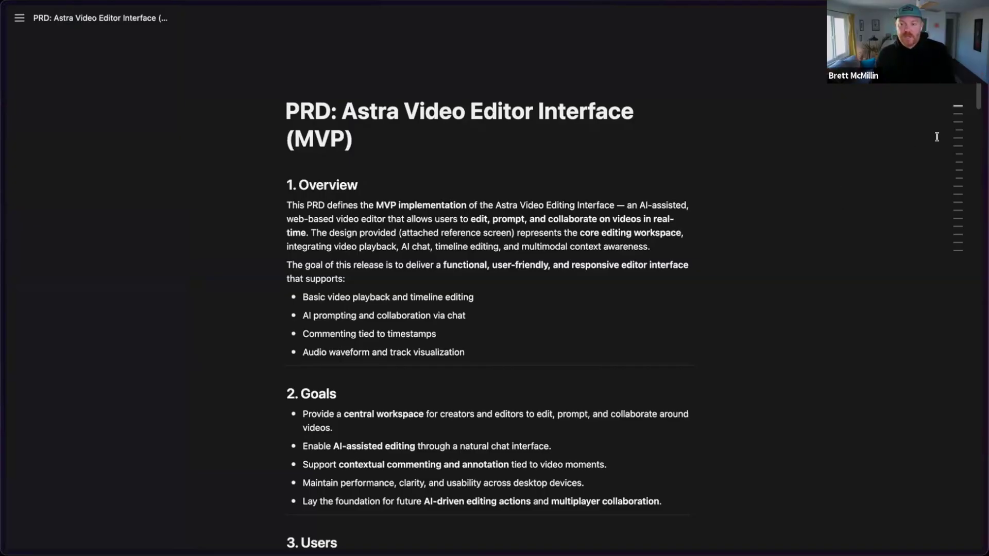
- Review the PRD's Use Cases, UX Copy / Tone Examples and Visual / UX Guidelines sections
{"action": "mouse_move", "coordinate": [937, 117]}
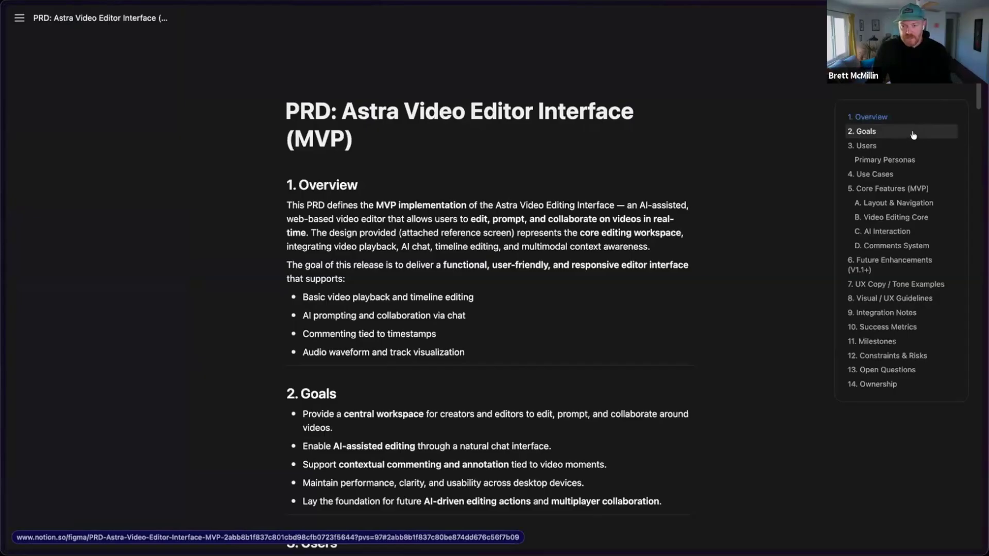
{"action": "left_click", "coordinate": [907, 176]}
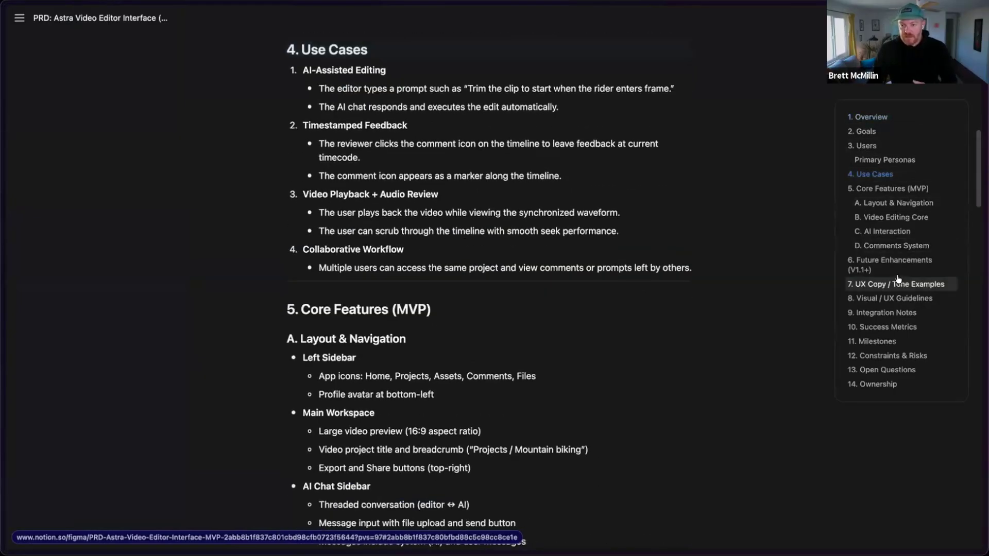
{"action": "left_click", "coordinate": [895, 283]}
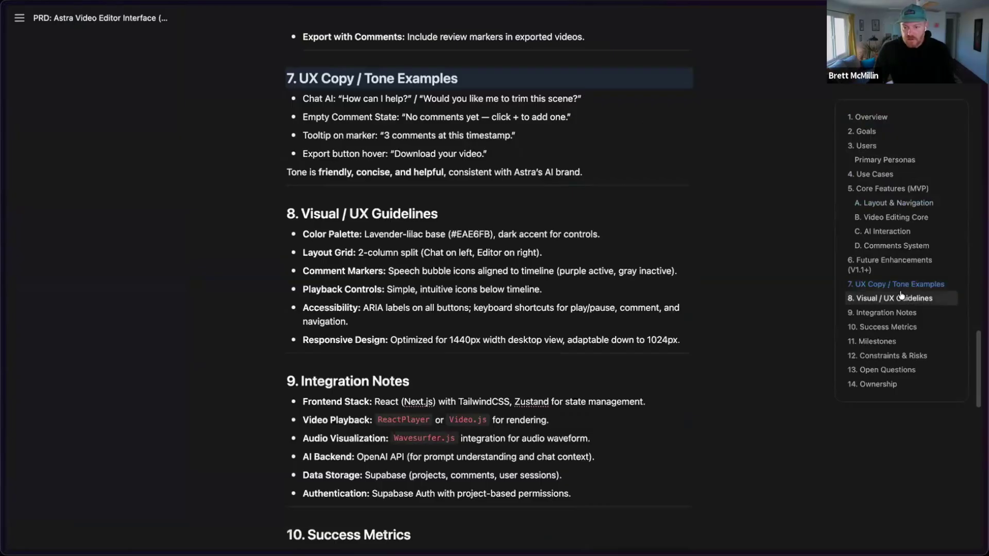
{"action": "left_click", "coordinate": [901, 297]}
{"action": "scroll", "coordinate": [702, 324], "scroll_direction": "down", "scroll_amount": 2}
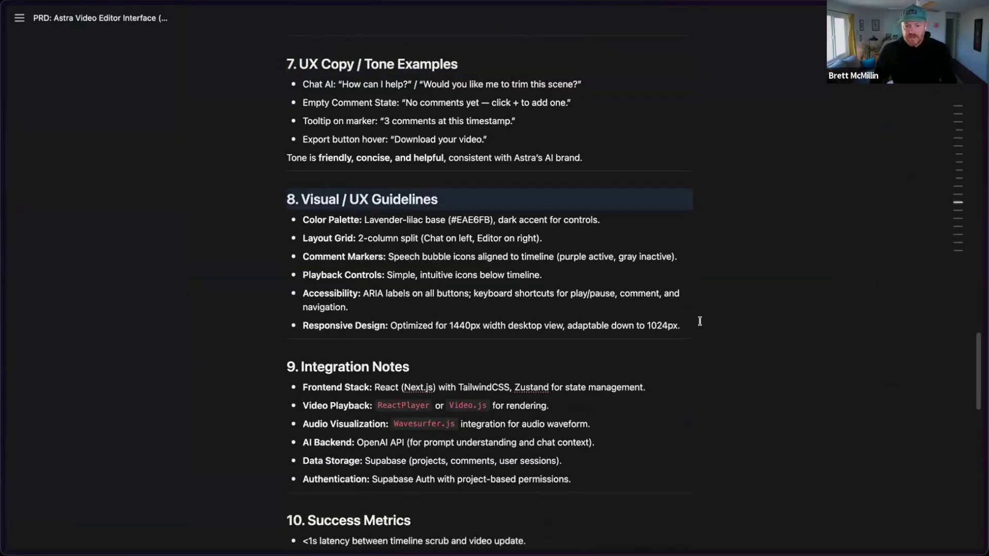
{"action": "scroll", "coordinate": [701, 324], "scroll_direction": "down", "scroll_amount": 5}
- Switch to the new, empty Make tab in Arc's sidebar
{"action": "scroll", "coordinate": [699, 322], "scroll_direction": "up", "scroll_amount": 20}
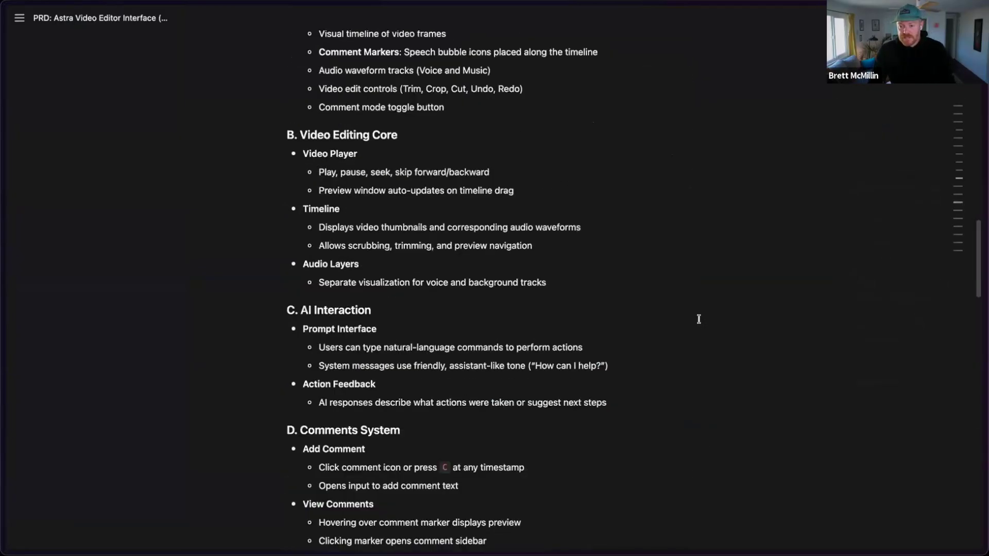
{"action": "scroll", "coordinate": [699, 317], "scroll_direction": "up", "scroll_amount": 5}
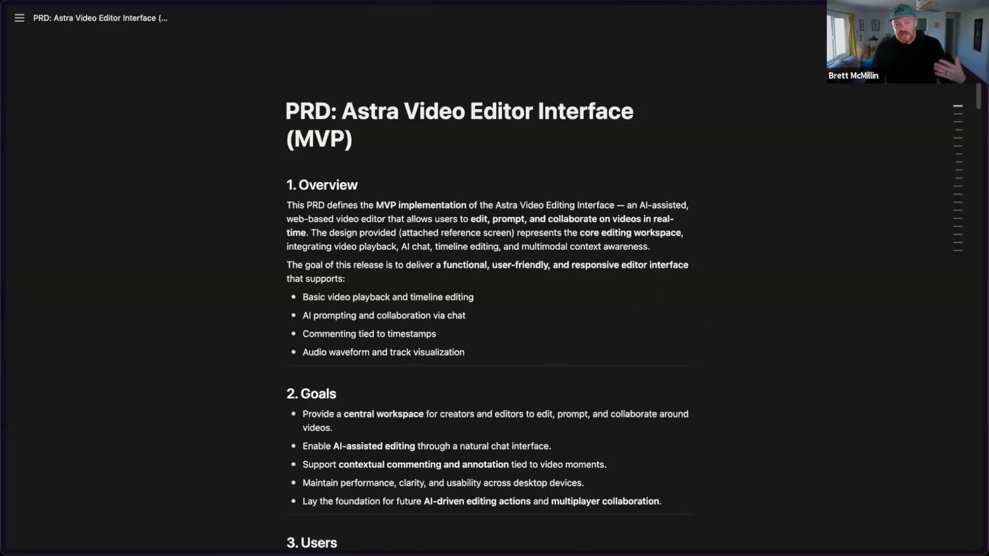
{"action": "mouse_move", "coordinate": [60, 184]}
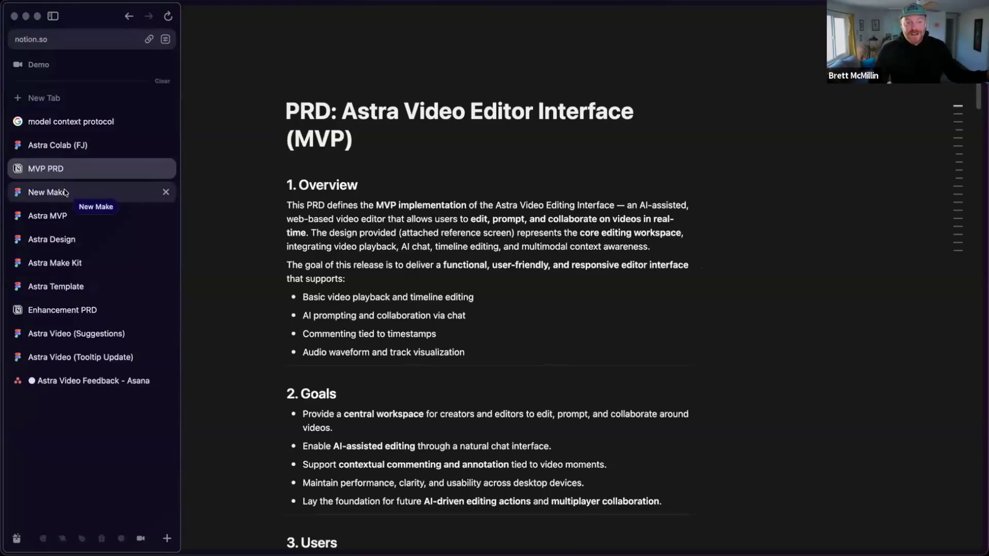
{"action": "left_click", "coordinate": [64, 193]}
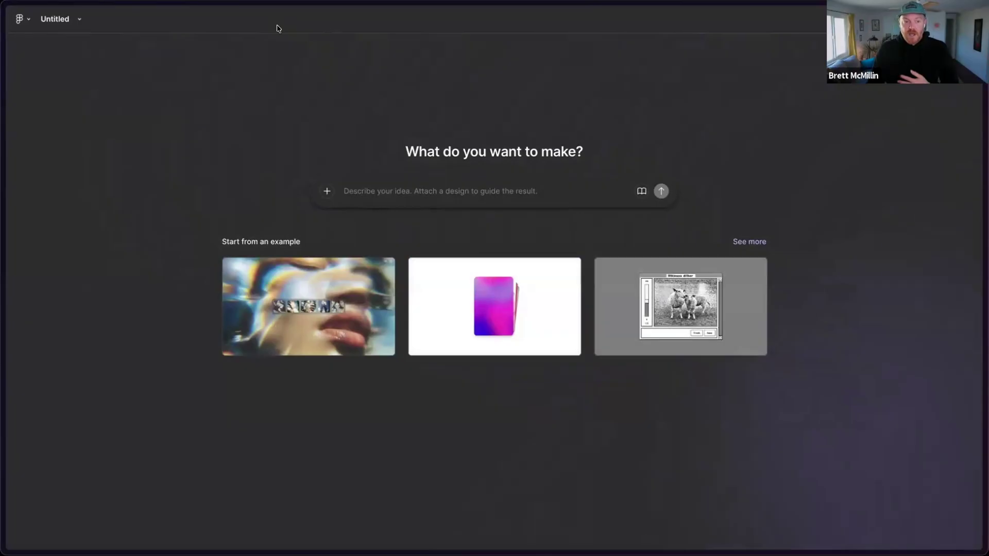
- Open the connectors list from the prompt's + menu and scroll down to Notion
{"action": "left_click", "coordinate": [326, 191]}
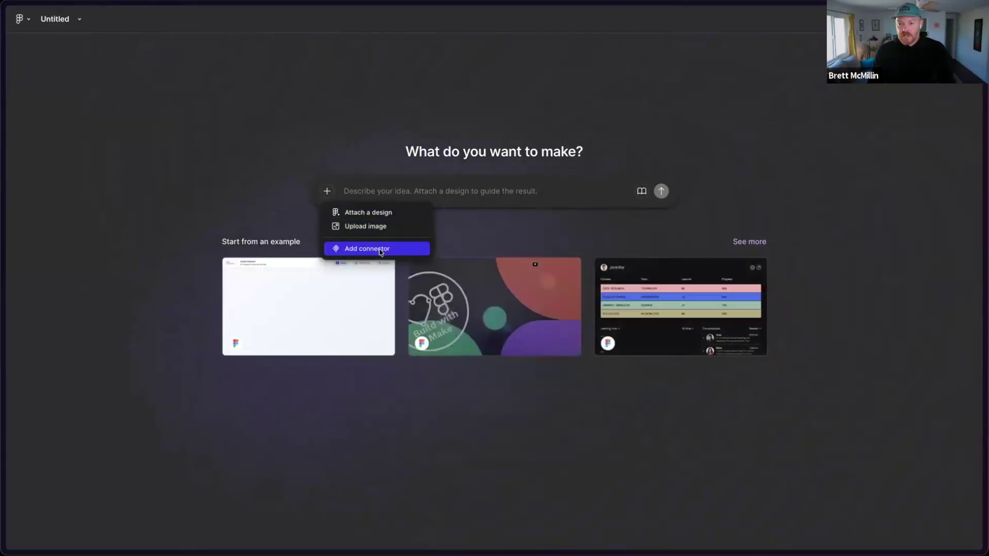
{"action": "left_click", "coordinate": [381, 252]}
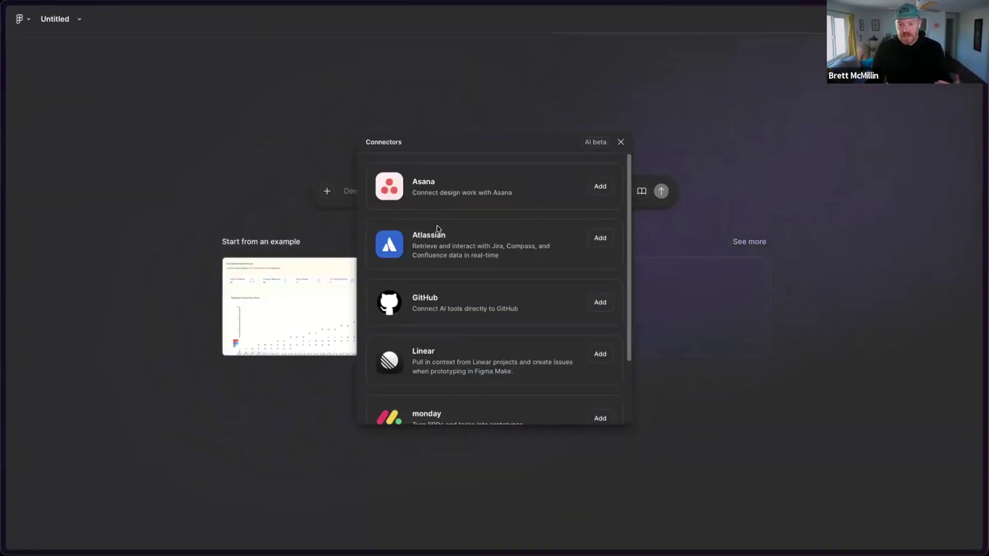
{"action": "scroll", "coordinate": [458, 255], "scroll_direction": "down", "scroll_amount": 1}
{"action": "scroll", "coordinate": [457, 258], "scroll_direction": "down", "scroll_amount": 2}
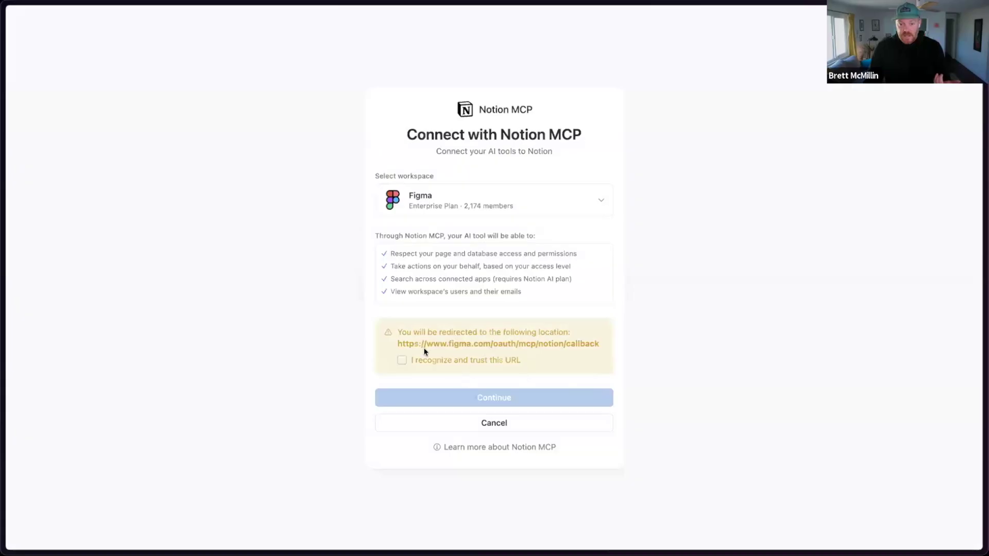
- Trust the redirect URL and continue connecting the Notion workspace
{"action": "left_click", "coordinate": [401, 360]}
{"action": "left_click", "coordinate": [473, 394]}
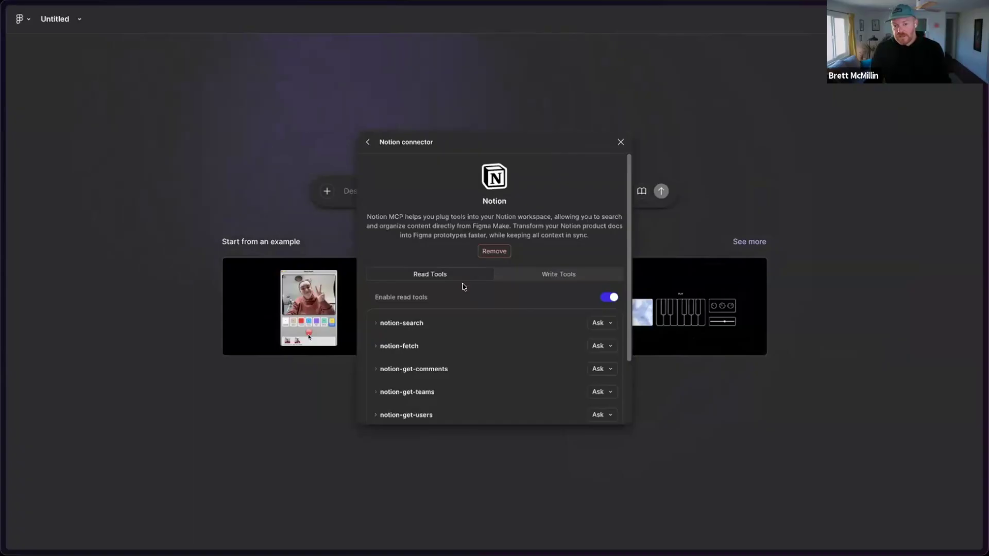
{"action": "scroll", "coordinate": [464, 287], "scroll_direction": "down", "scroll_amount": 1}
{"action": "scroll", "coordinate": [464, 287], "scroll_direction": "down", "scroll_amount": 3}
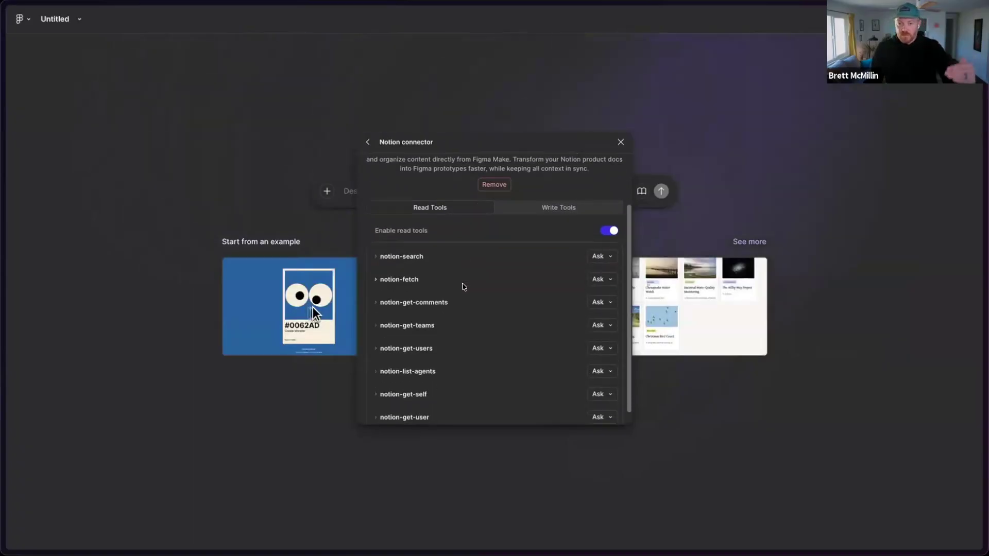
- Review the Notion connector's Write and Read tools, leaving notion-search's run permission unchanged
{"action": "left_click", "coordinate": [545, 194]}
{"action": "left_click", "coordinate": [469, 213]}
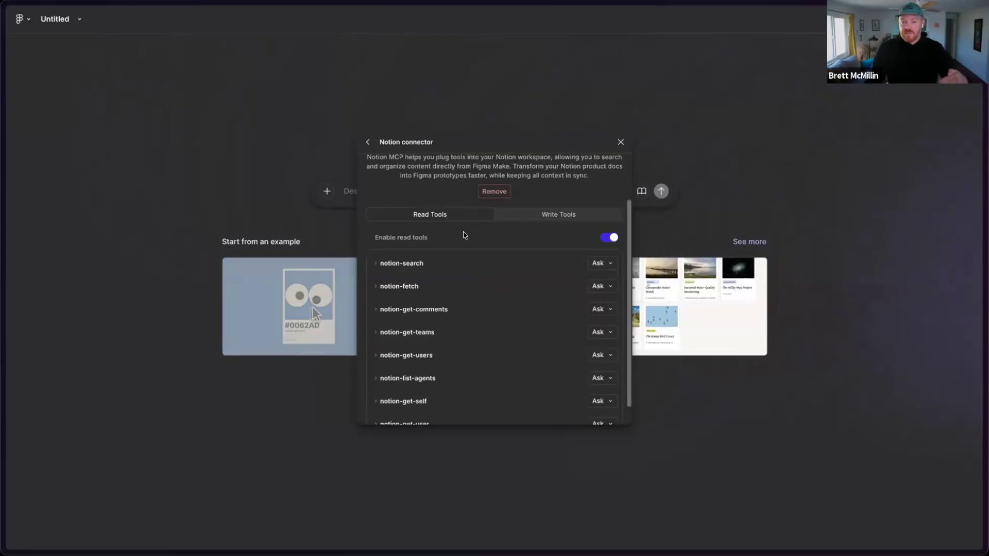
{"action": "scroll", "coordinate": [464, 232], "scroll_direction": "down", "scroll_amount": 1}
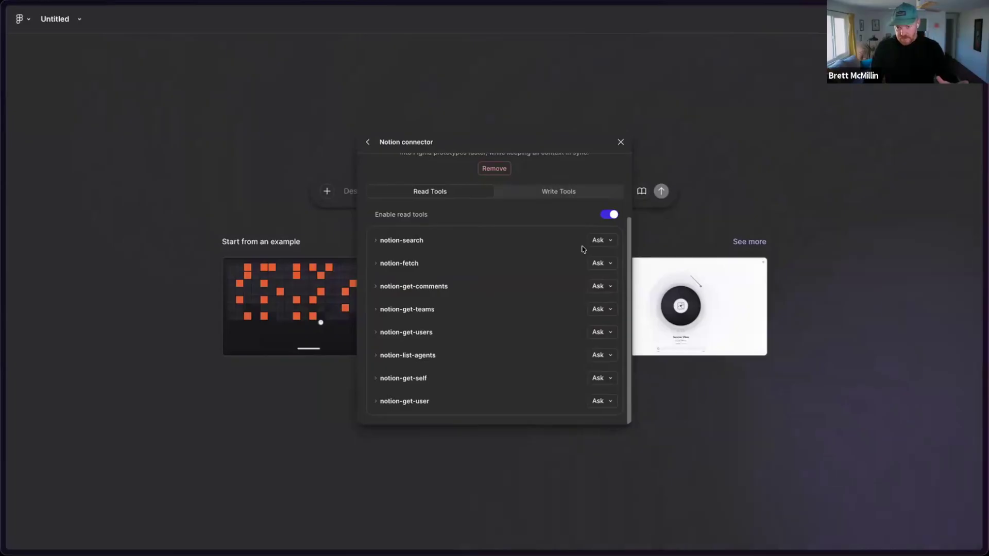
{"action": "left_click", "coordinate": [608, 240]}
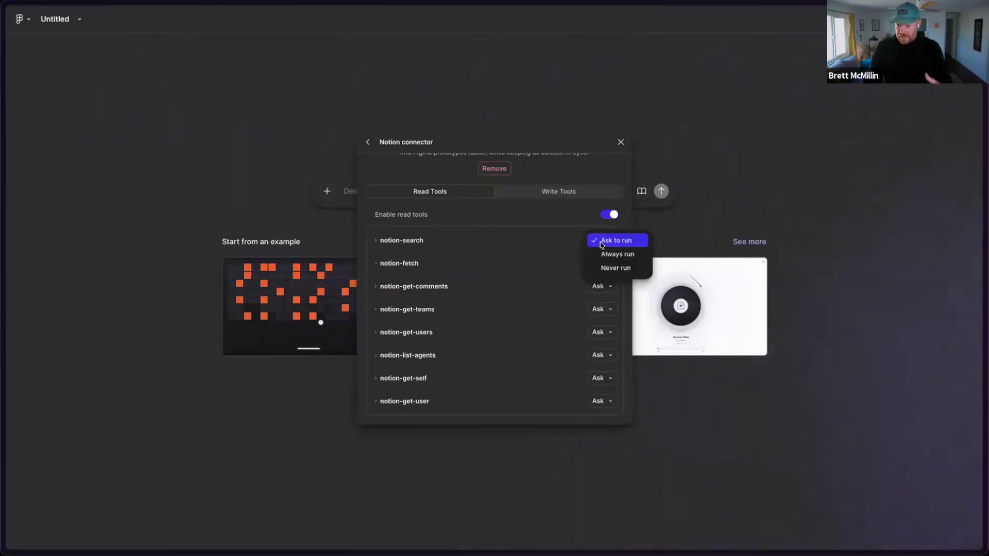
{"action": "left_click", "coordinate": [488, 239]}
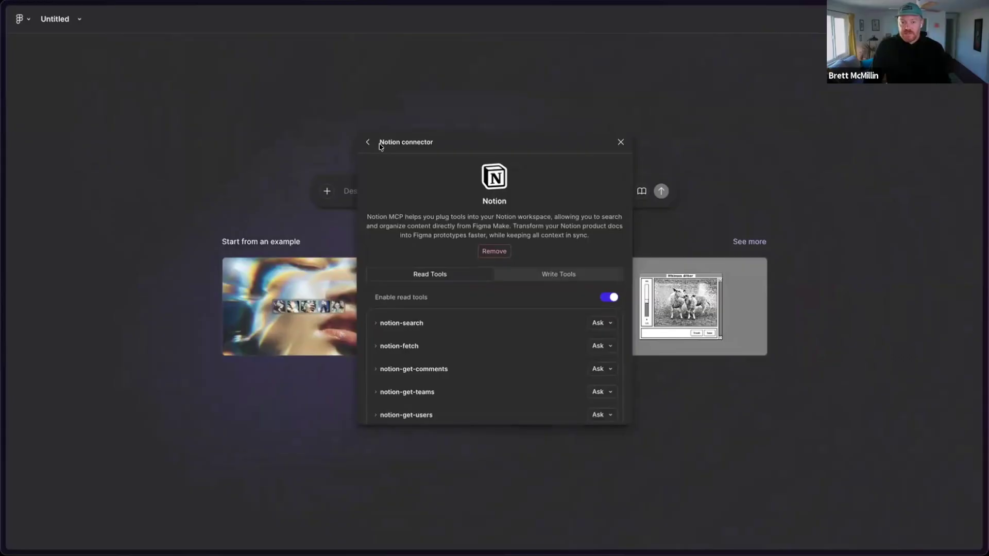
- Close the Notion settings and paste the prompt to implement the Astra Video Editor Interface PRD's MVP
{"action": "left_click", "coordinate": [620, 142]}
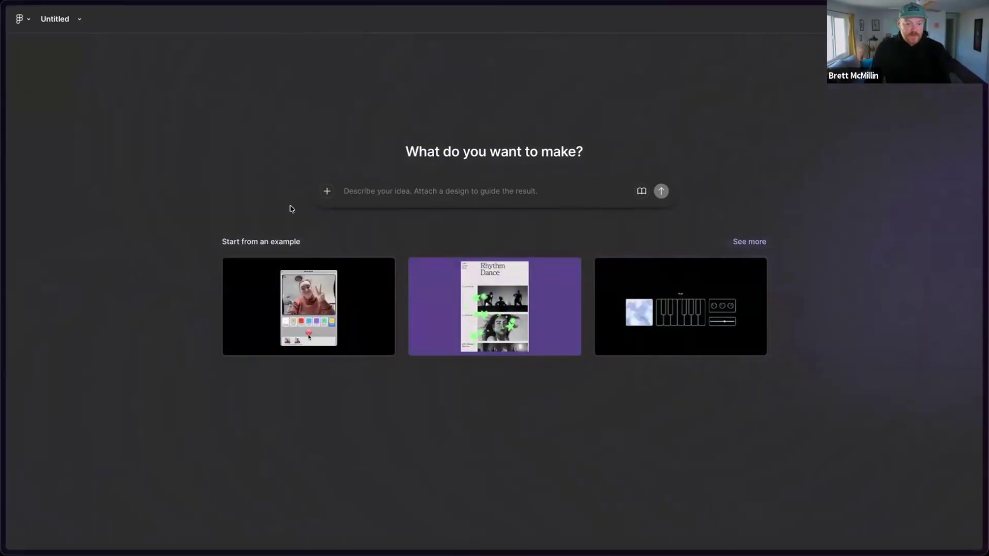
{"action": "type", "text": "Implement the MVP experience outlined in the Astra Video Editor Interface PRD from Notion"}
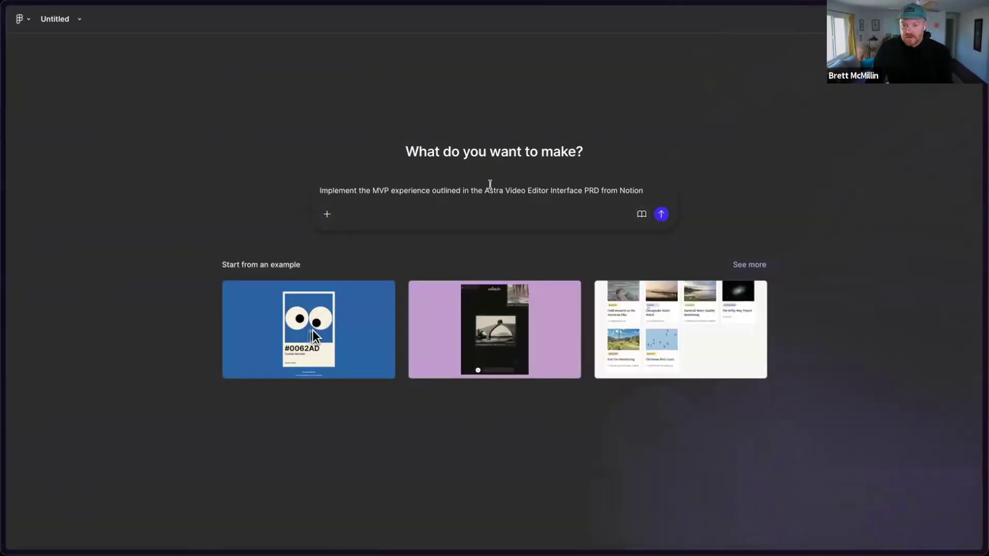
- Send the prompt and allow the notion-search and notion-fetch tools to run
{"action": "left_click", "coordinate": [660, 215]}
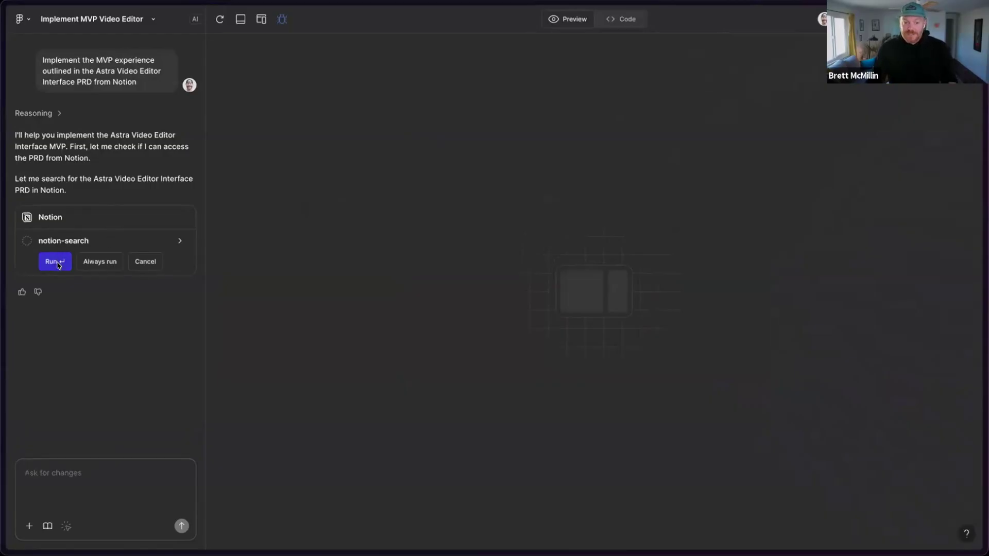
{"action": "left_click", "coordinate": [55, 262]}
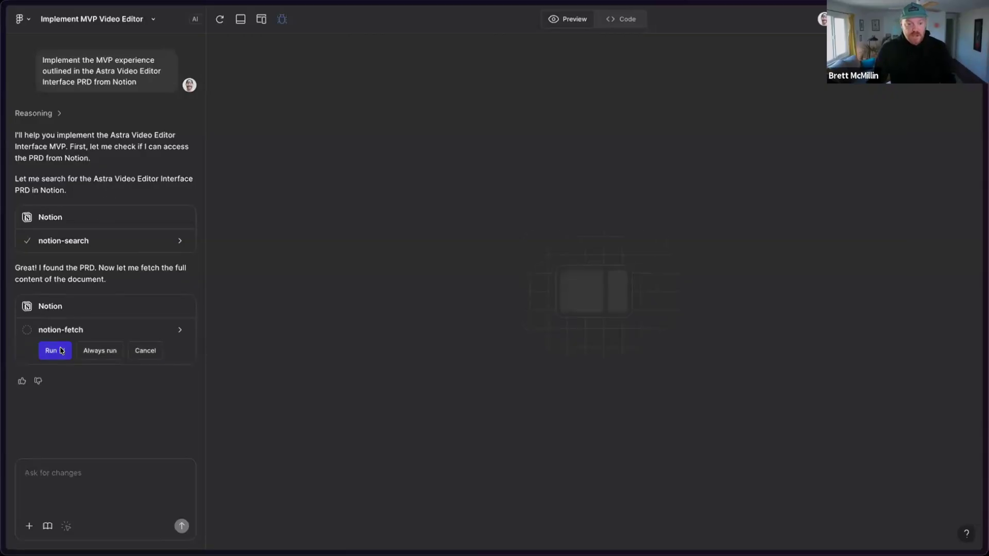
{"action": "left_click", "coordinate": [55, 351]}
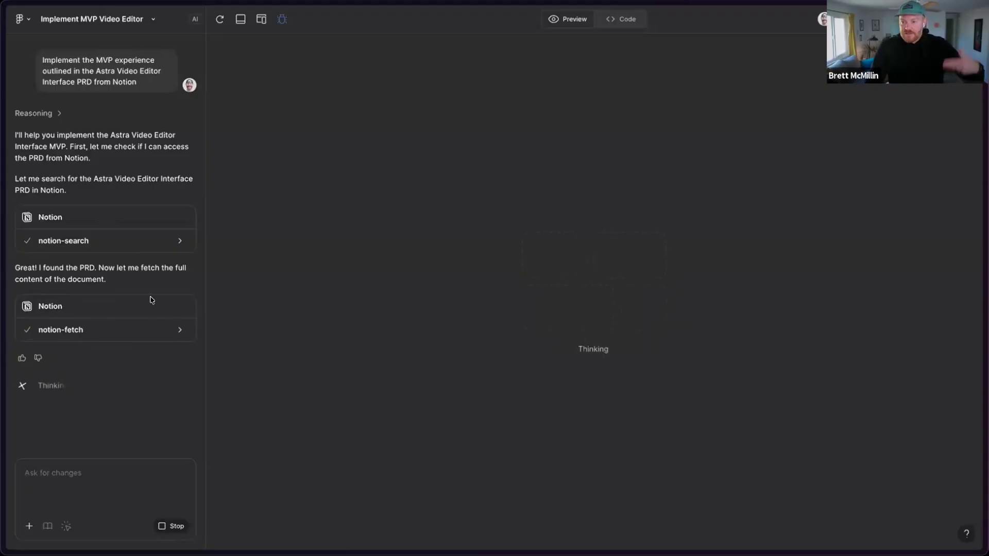
- Switch to the Astra MVP tab and read its prompt and Implemented Features summary
{"action": "mouse_move", "coordinate": [14, 303]}
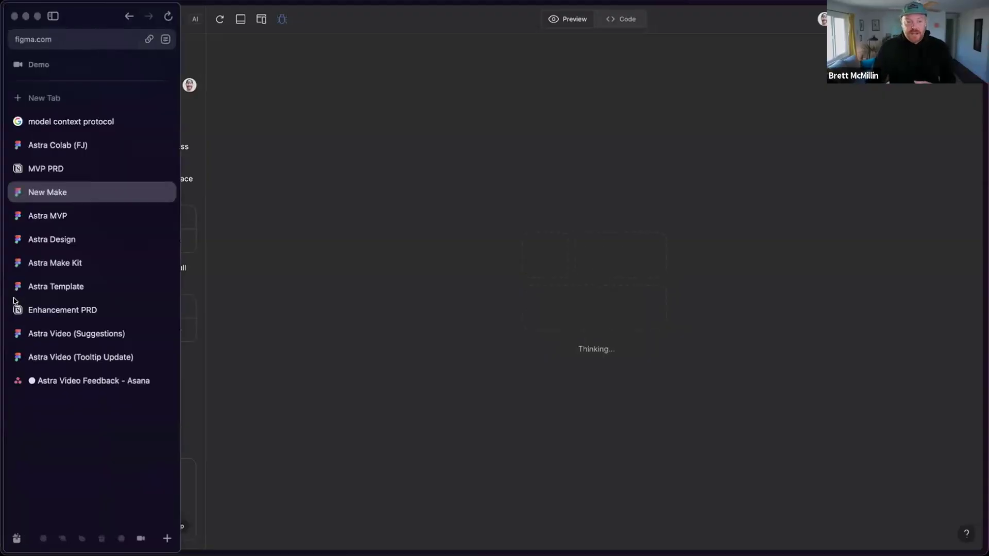
{"action": "left_click", "coordinate": [66, 216]}
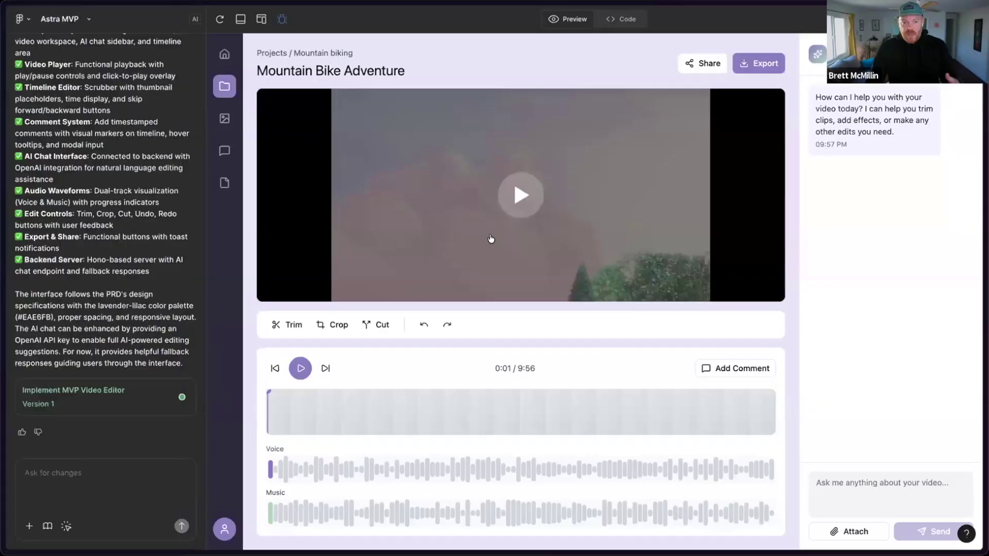
{"action": "scroll", "coordinate": [122, 229], "scroll_direction": "up", "scroll_amount": 20}
{"action": "left_click_drag", "start_coordinate": [140, 83], "coordinate": [49, 57]}
{"action": "left_click", "coordinate": [49, 57]}
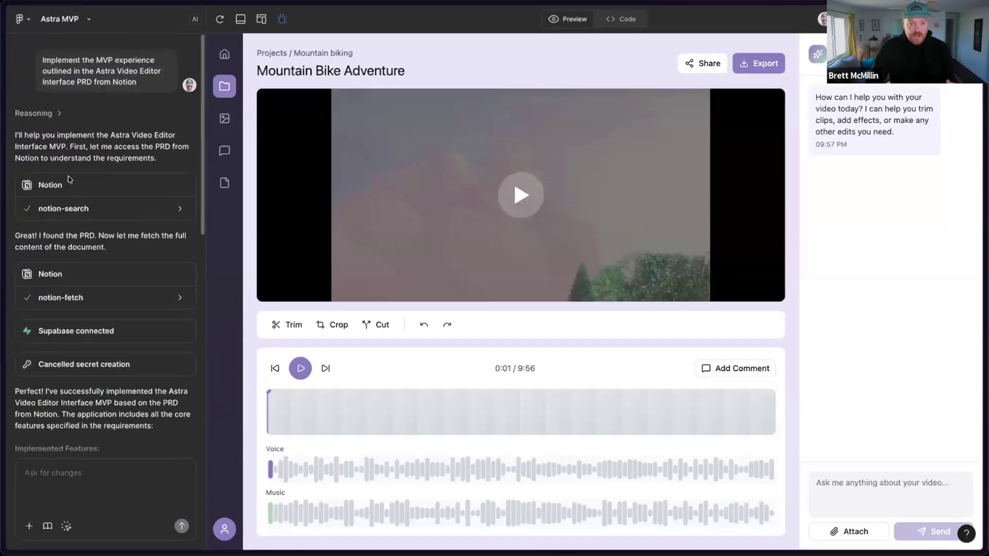
{"action": "scroll", "coordinate": [89, 281], "scroll_direction": "down", "scroll_amount": 2}
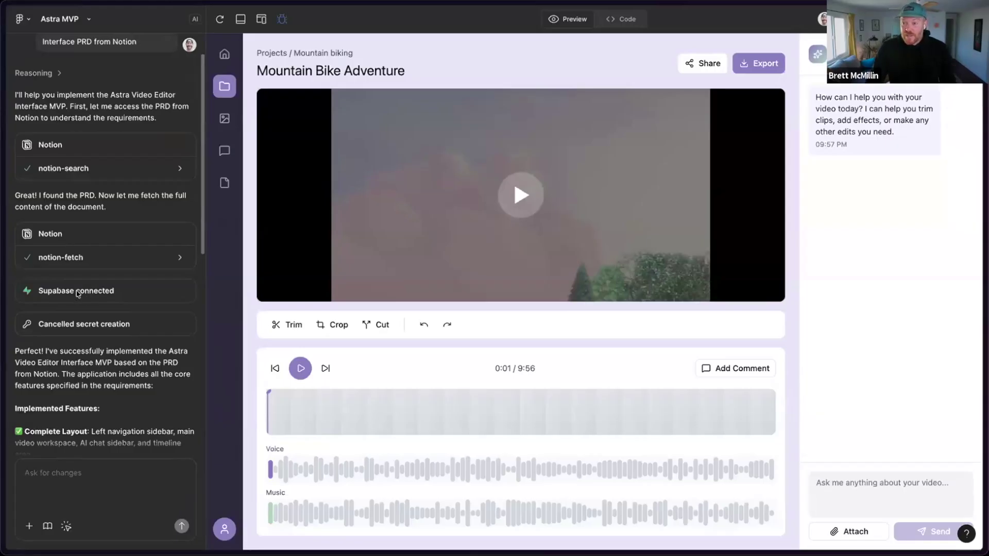
{"action": "scroll", "coordinate": [105, 322], "scroll_direction": "down", "scroll_amount": 12}
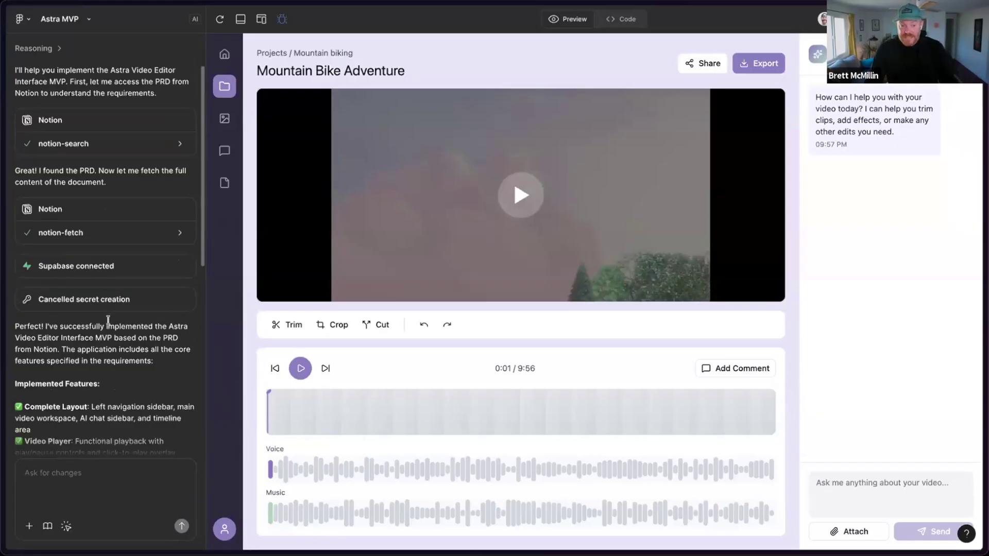
{"action": "scroll", "coordinate": [105, 330], "scroll_direction": "down", "scroll_amount": 5}
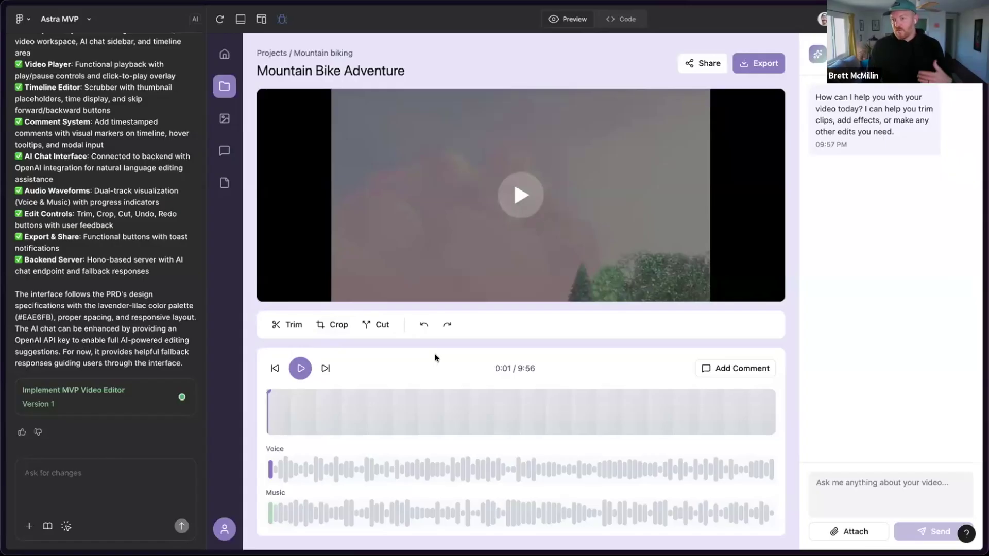
- Scrub the prototype's timeline to 0:20 and test its Share link button
{"action": "left_click", "coordinate": [388, 409]}
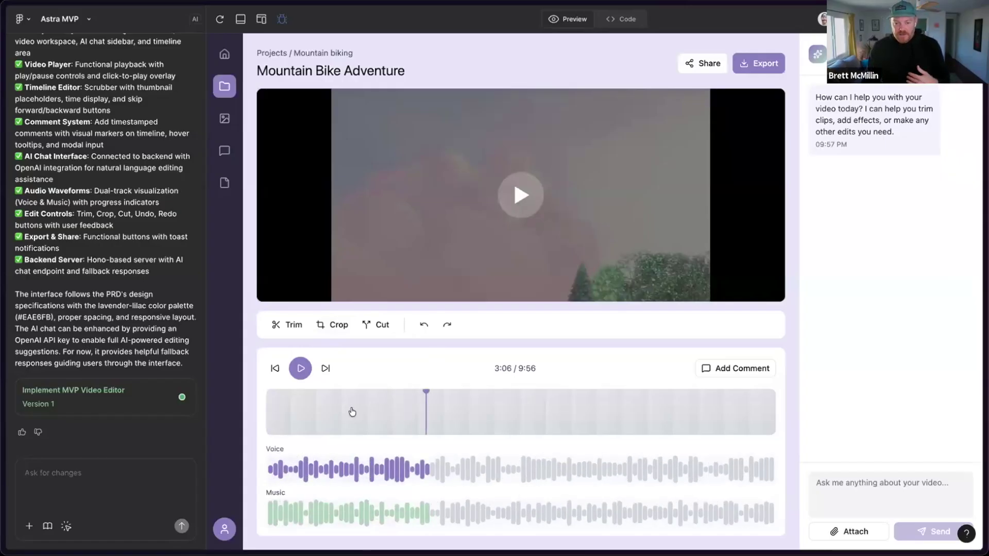
{"action": "left_click_drag", "start_coordinate": [361, 411], "coordinate": [304, 415]}
{"action": "left_click", "coordinate": [285, 407]}
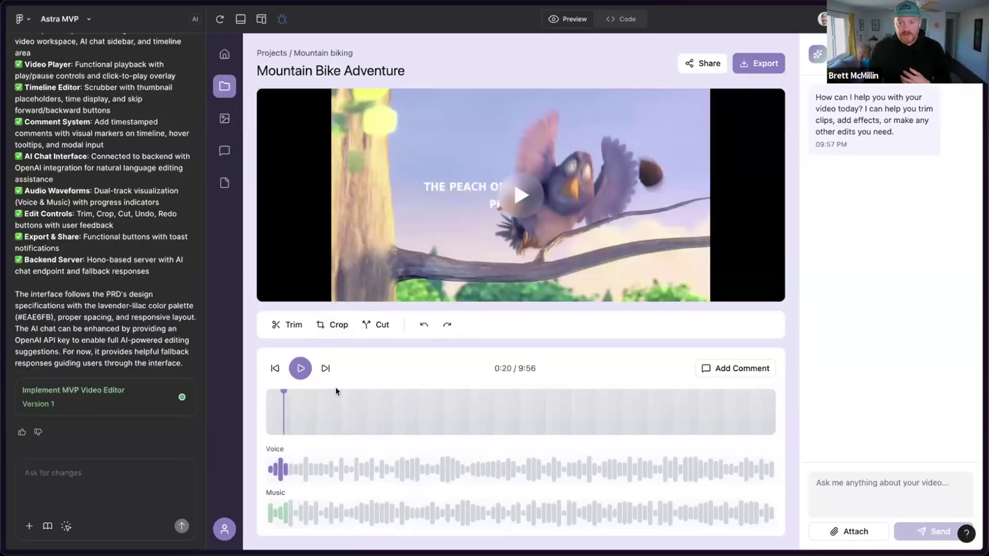
{"action": "left_click", "coordinate": [714, 66]}
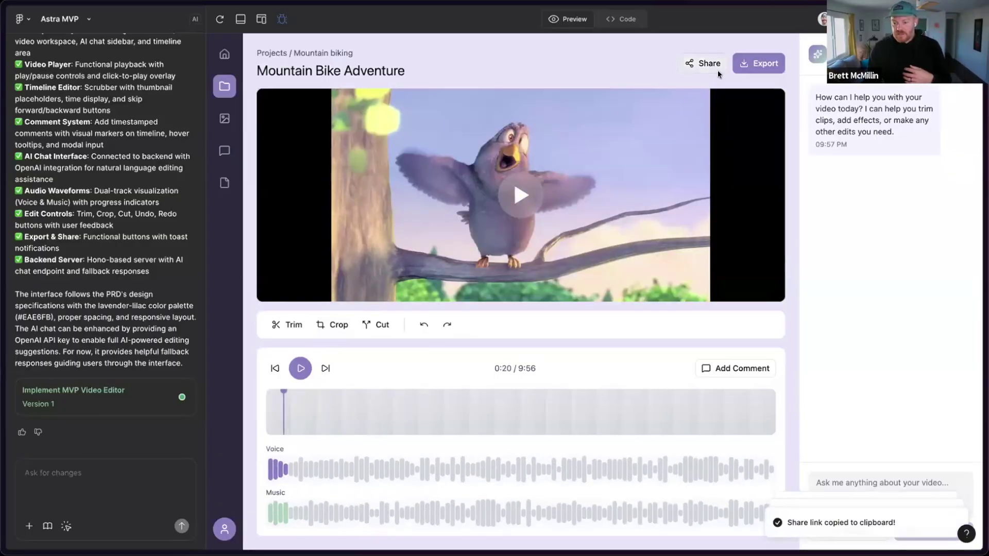
{"action": "mouse_move", "coordinate": [822, 474]}
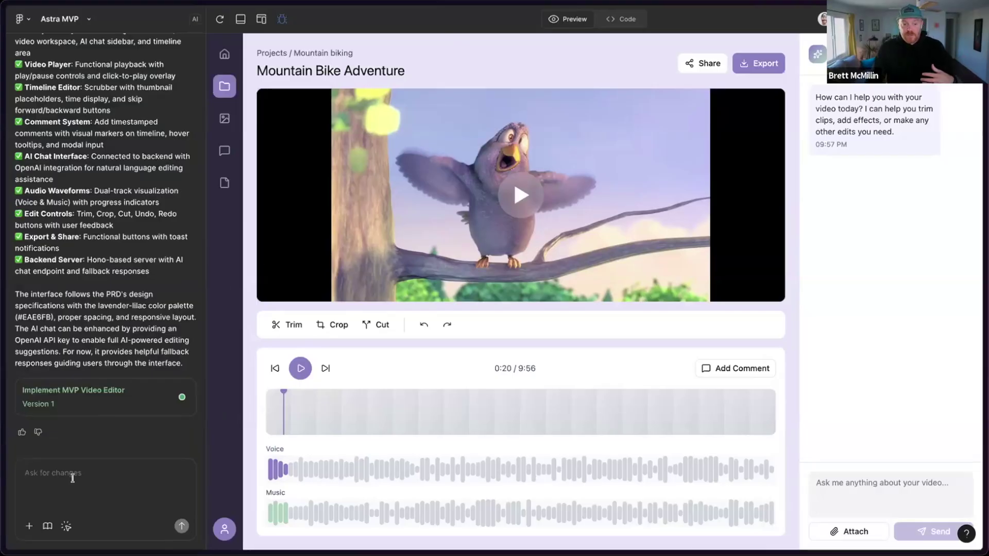
- Invite the teammate by name with can edit permission, then close the share dialog
{"action": "left_click", "coordinate": [45, 474]}
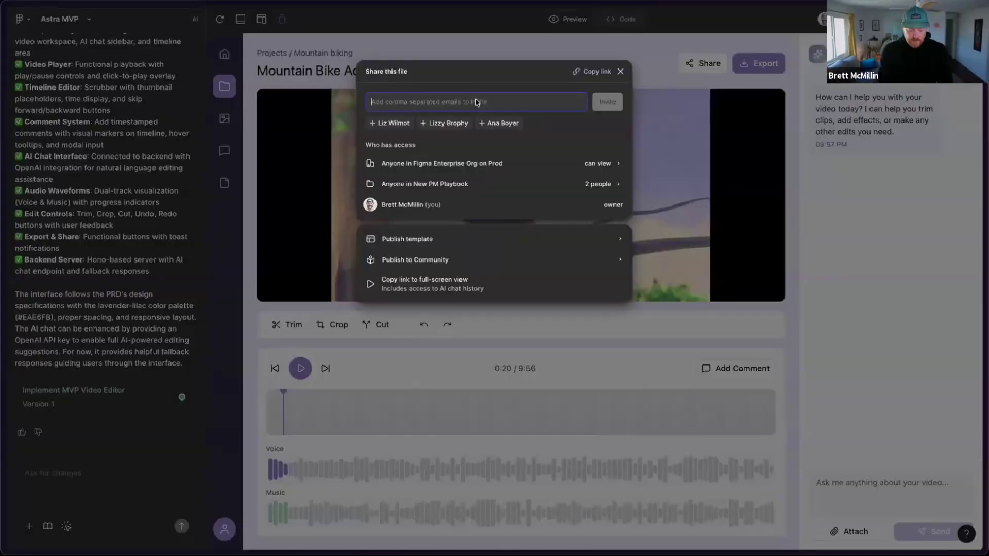
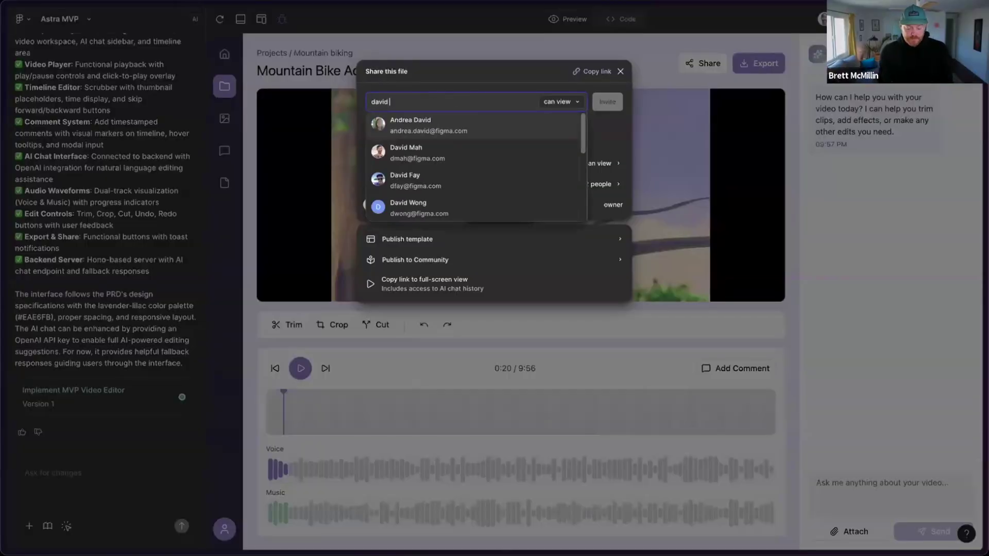
{"action": "key", "text": "Return"}
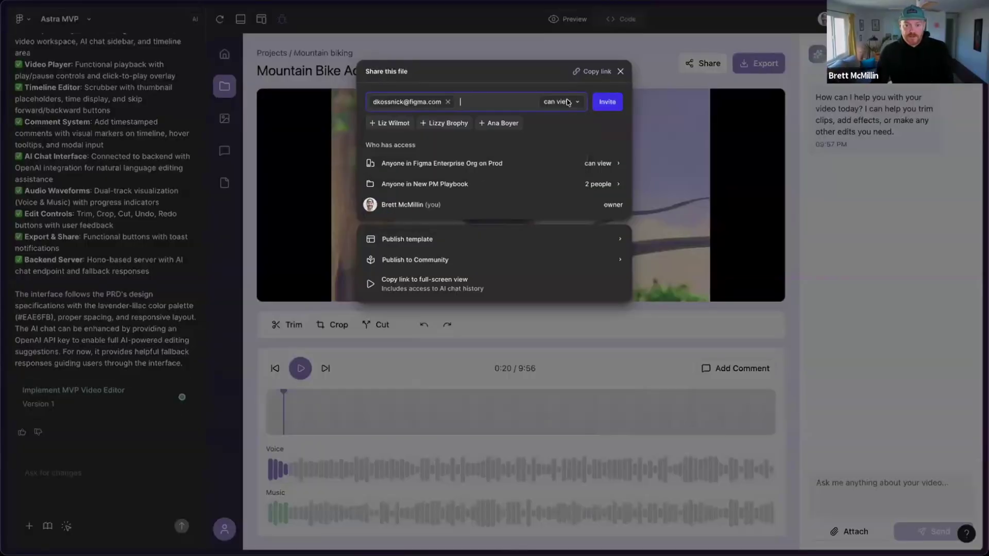
{"action": "left_click", "coordinate": [560, 101]}
{"action": "left_click", "coordinate": [560, 89]}
{"action": "left_click", "coordinate": [607, 102]}
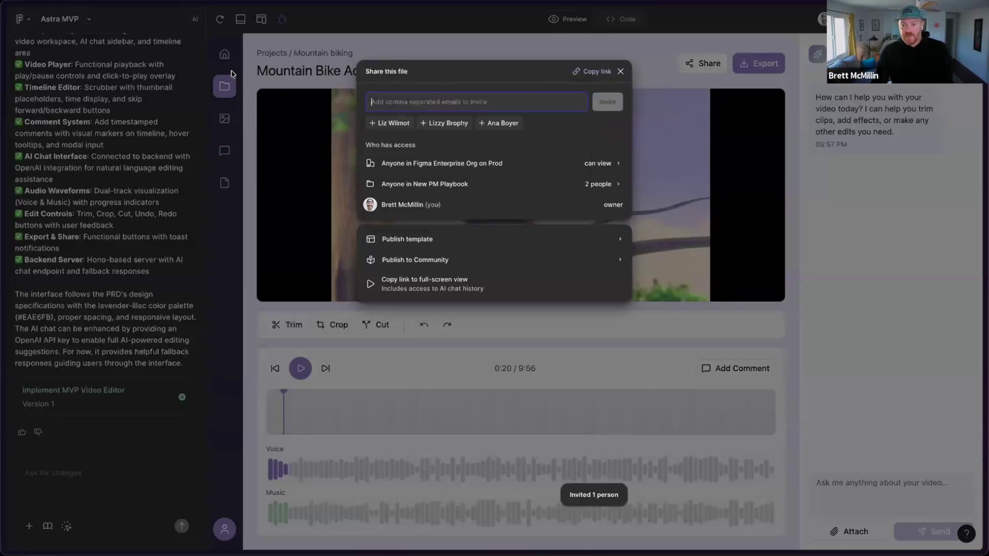
{"action": "left_click", "coordinate": [617, 73]}
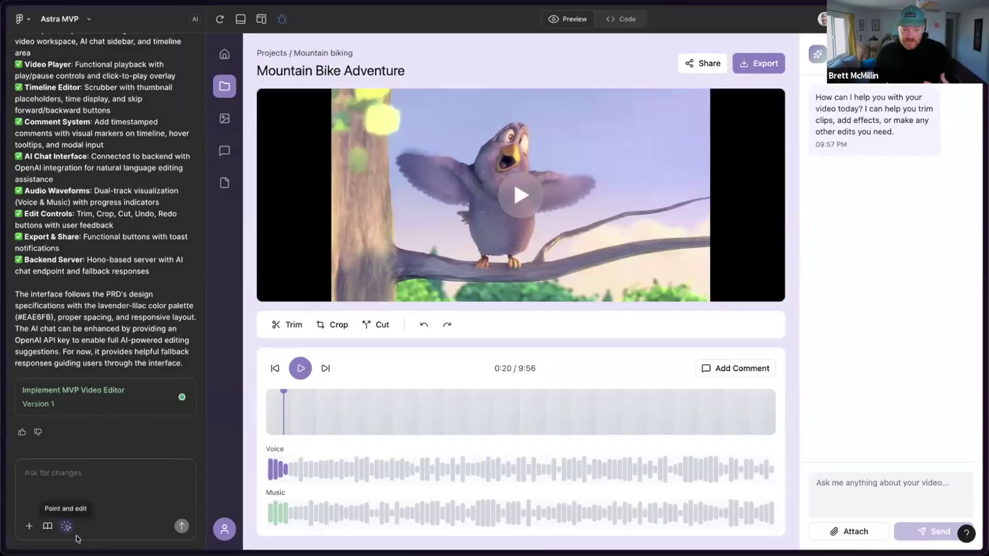
- With Point and edit, set the timeline panel's white background to 27% opacity
{"action": "left_click", "coordinate": [67, 526]}
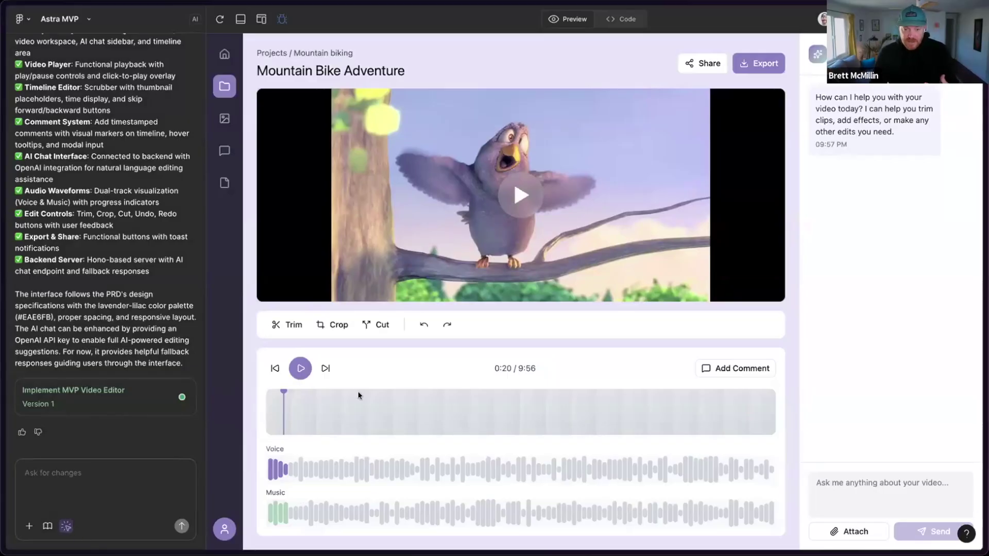
{"action": "left_click", "coordinate": [389, 351]}
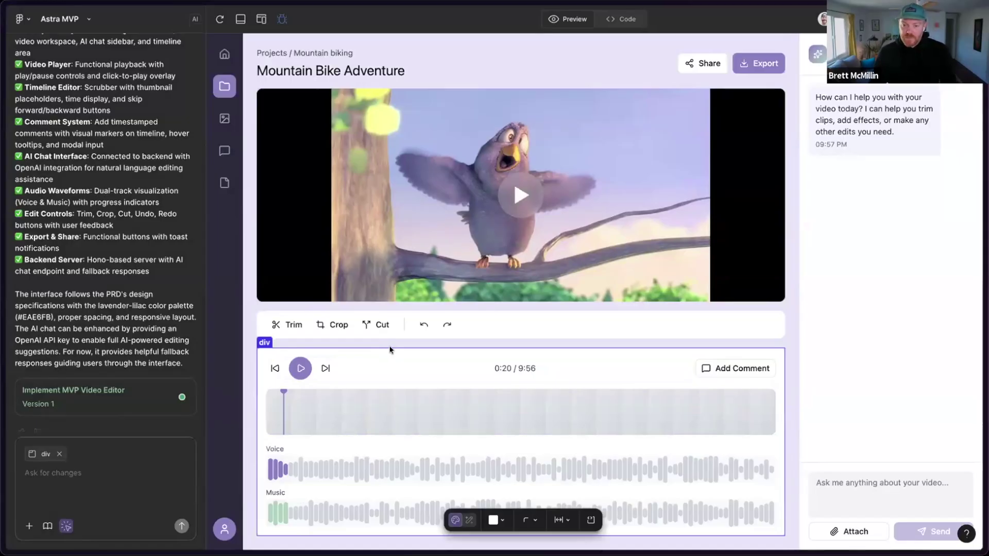
{"action": "left_click", "coordinate": [493, 520]}
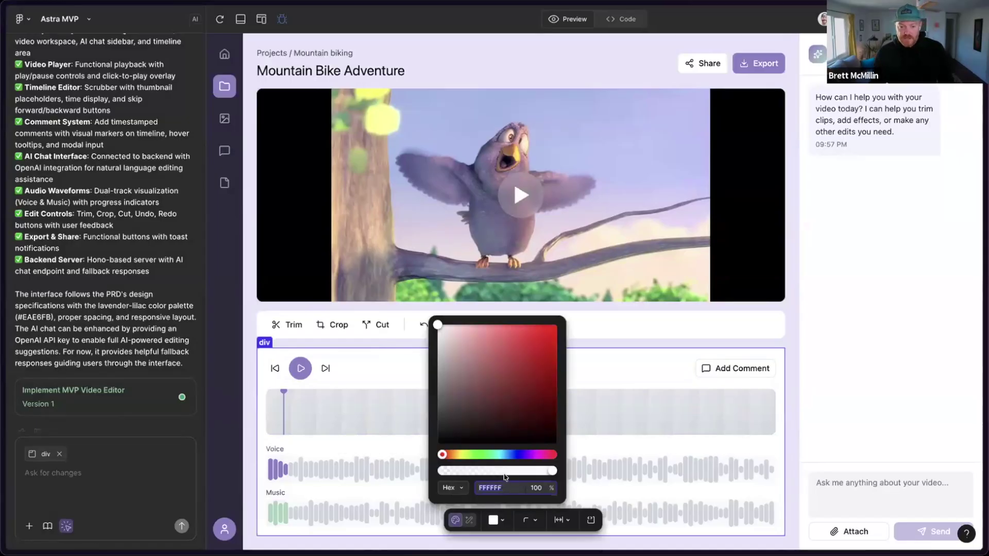
{"action": "left_click", "coordinate": [470, 472]}
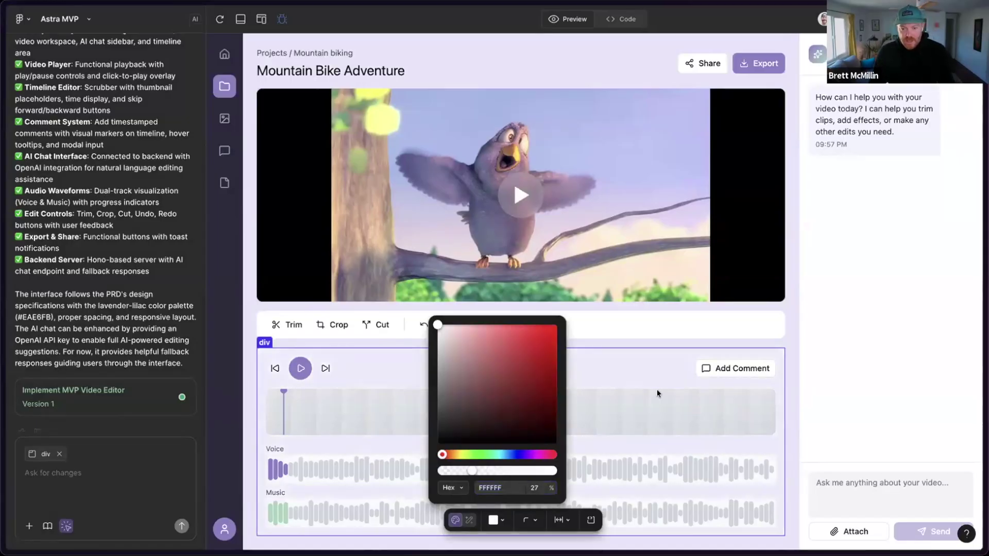
{"action": "left_click", "coordinate": [785, 394]}
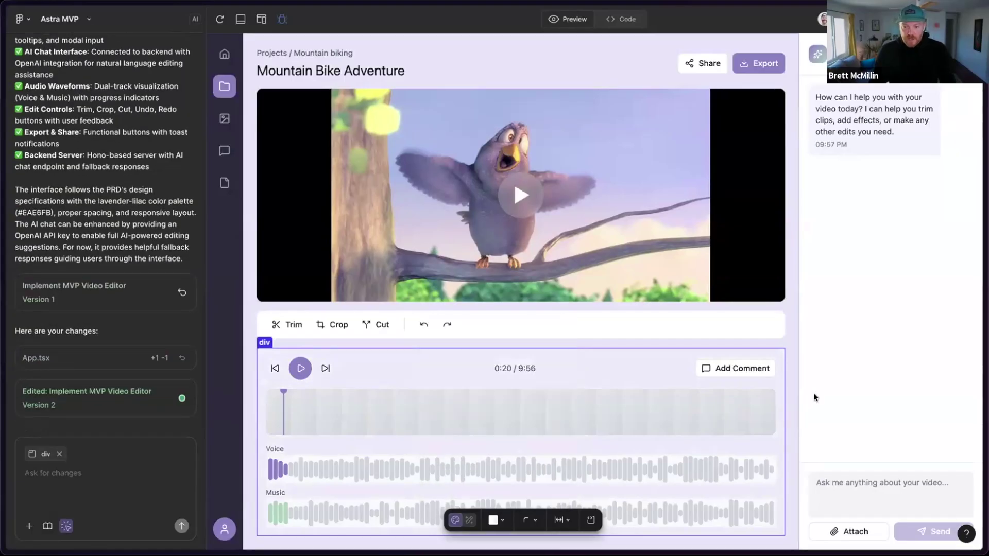
- Make the Mountain Bike Adventure title bold
{"action": "left_click", "coordinate": [361, 71]}
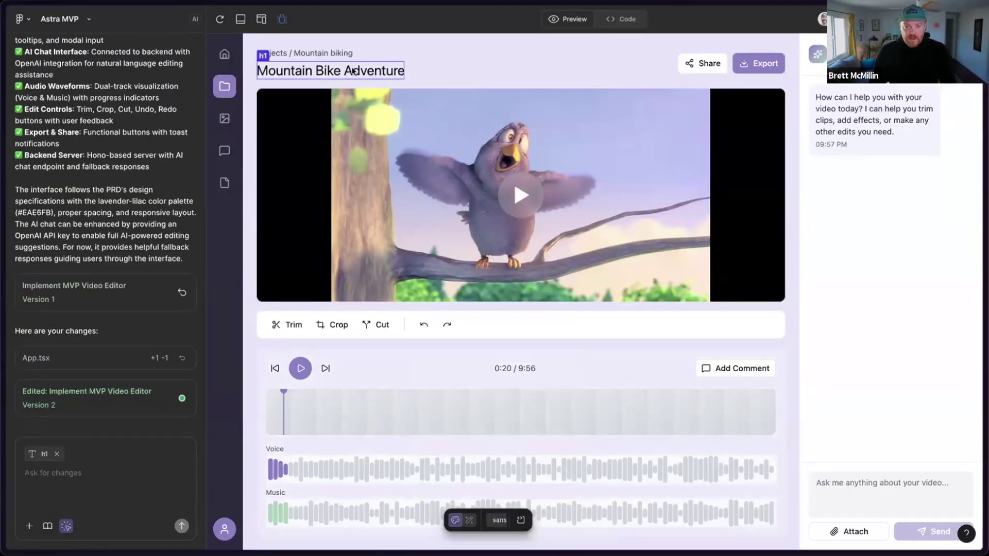
{"action": "left_click", "coordinate": [418, 100]}
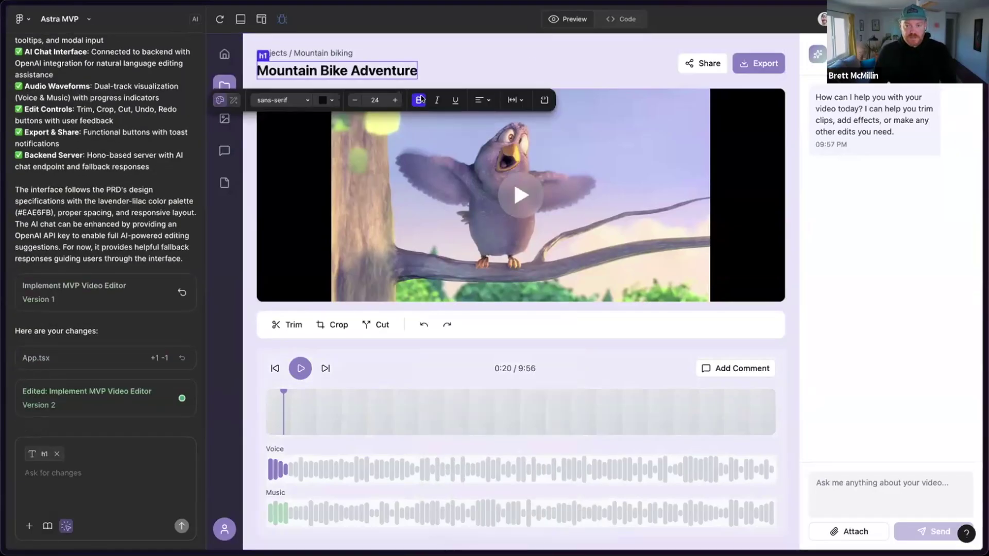
{"action": "left_click", "coordinate": [527, 58]}
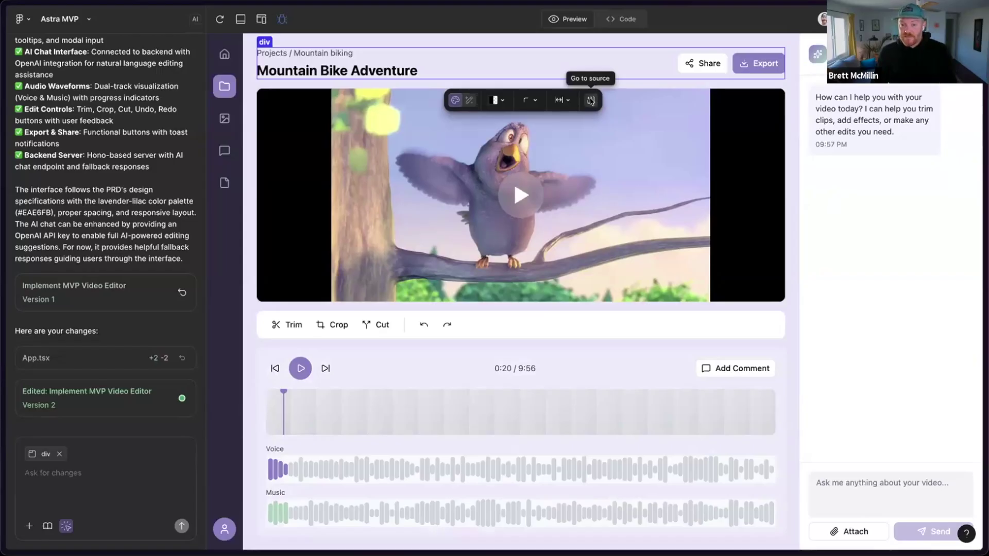
- Delete 'Adventure' from the heading on App.tsx line 64 and preview the result
{"action": "left_click", "coordinate": [590, 98]}
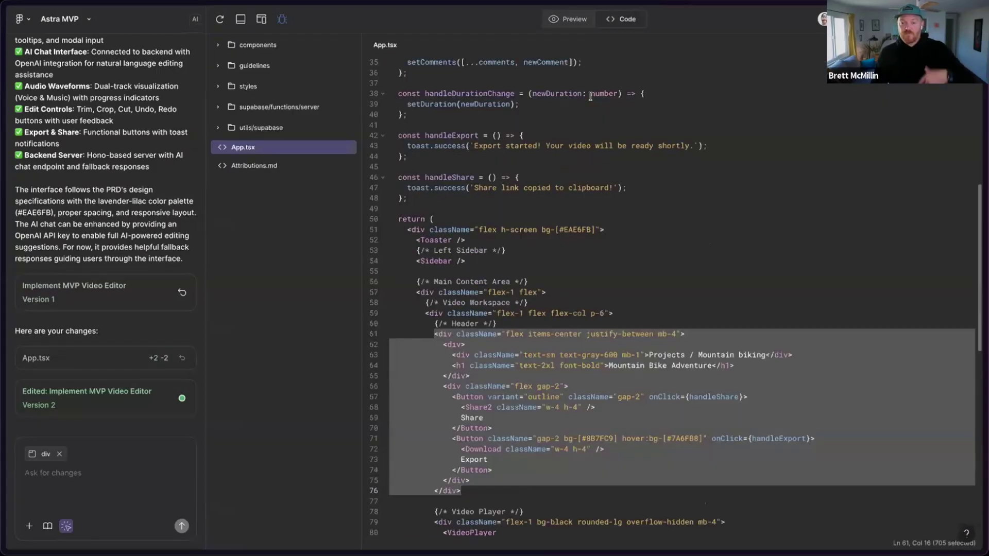
{"action": "left_click", "coordinate": [573, 21]}
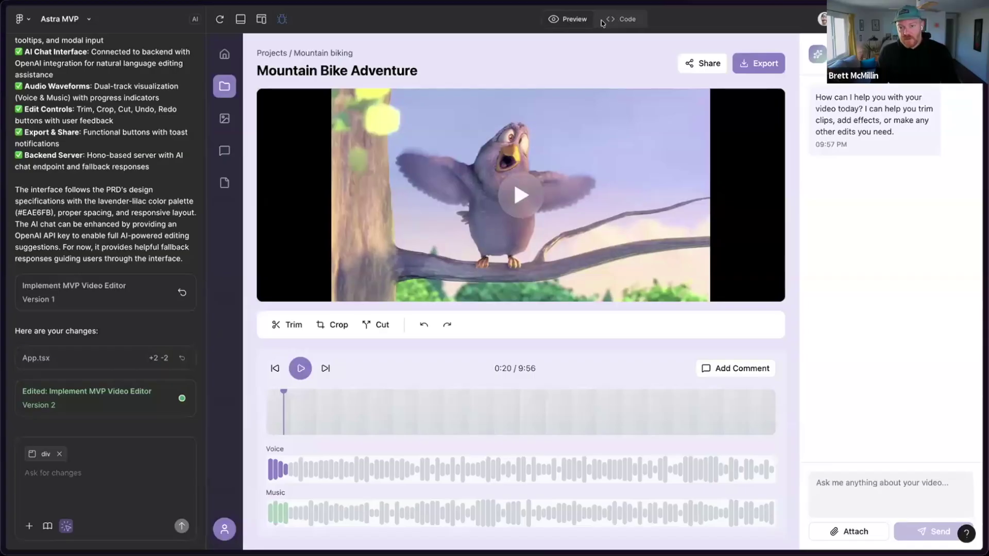
{"action": "left_click", "coordinate": [601, 22]}
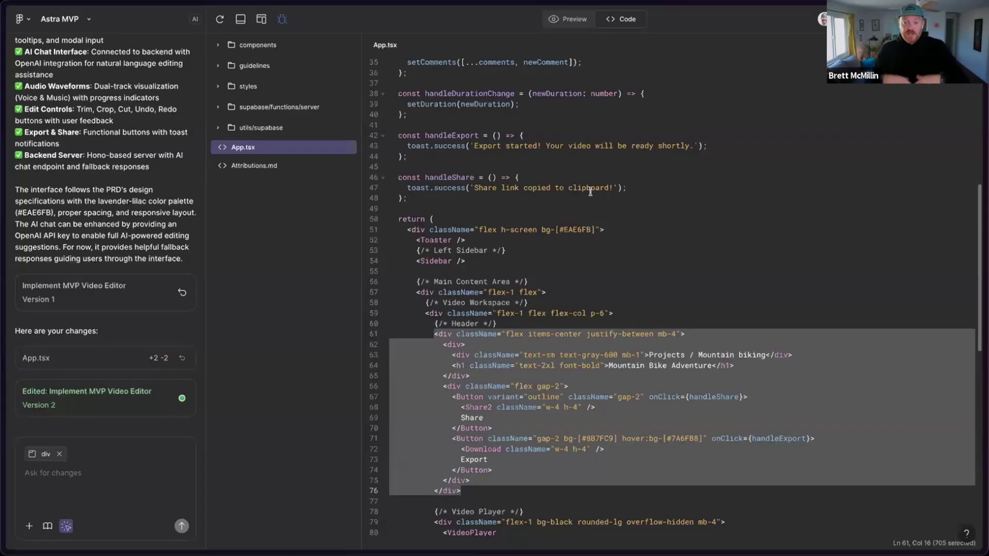
{"action": "left_click", "coordinate": [644, 355]}
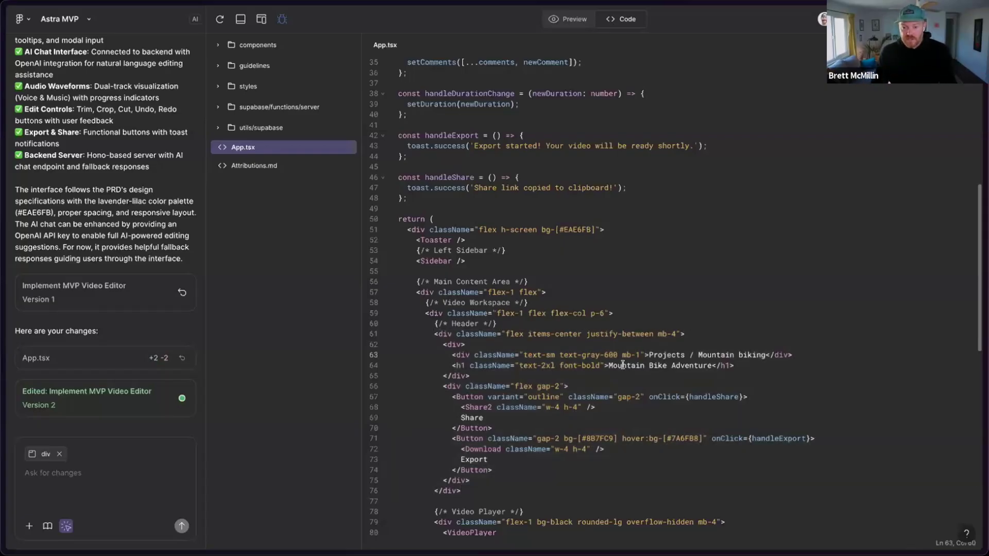
{"action": "double_click", "coordinate": [678, 366]}
{"action": "key", "text": "BackSpace"}
{"action": "key", "text": "BackSpace"}
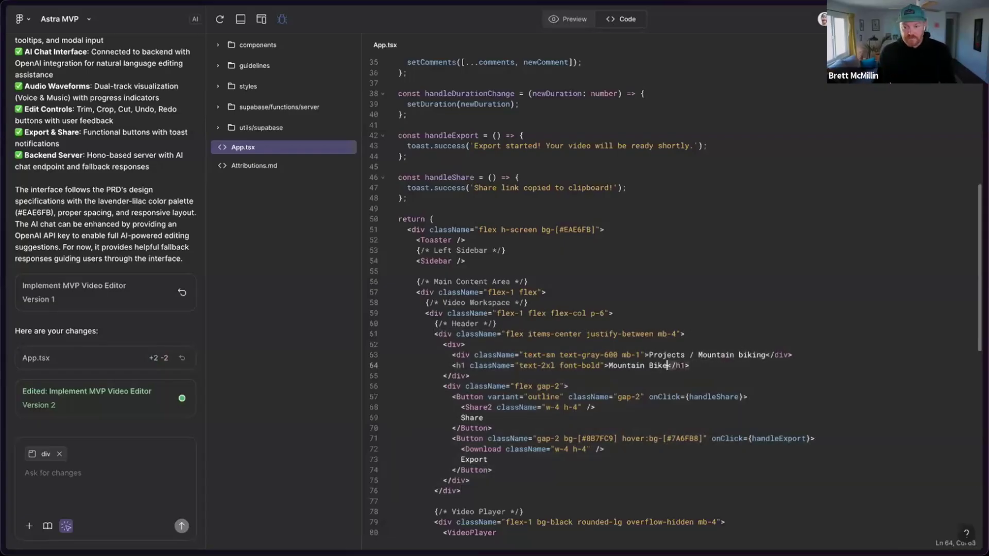
{"action": "left_click", "coordinate": [573, 21]}
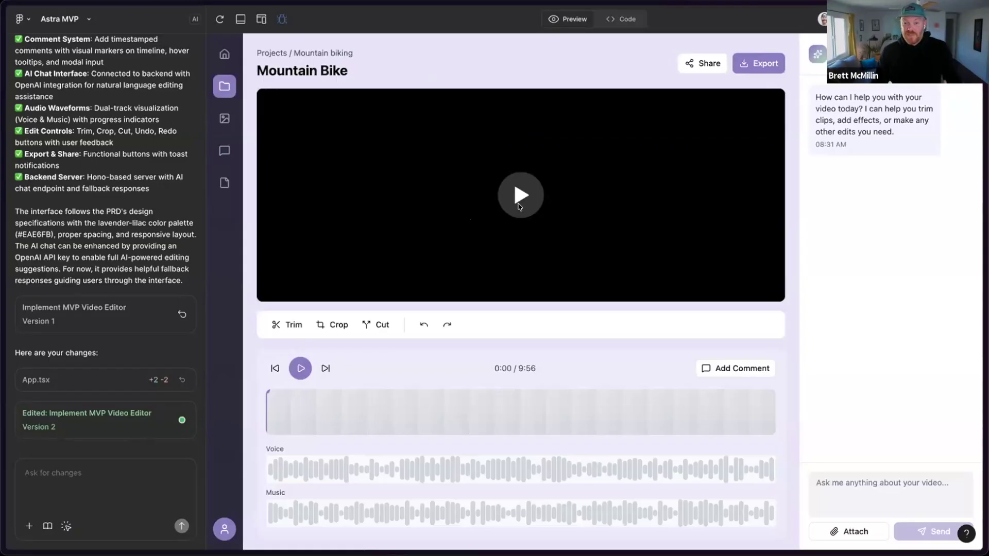
- Play the sample video, scrub to about two minutes, pause it, and rewind to 0:00
{"action": "left_click", "coordinate": [503, 218]}
{"action": "left_click", "coordinate": [360, 413]}
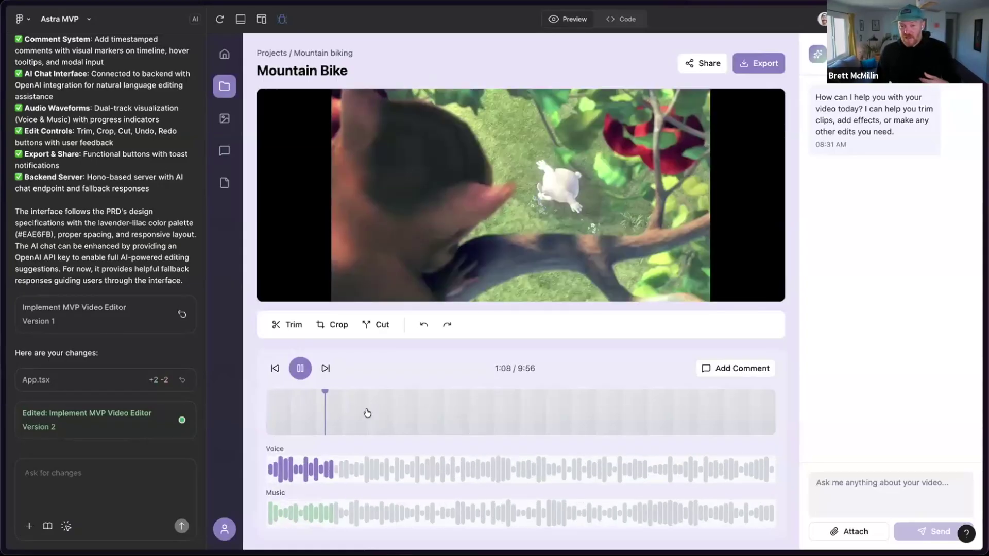
{"action": "left_click", "coordinate": [306, 369]}
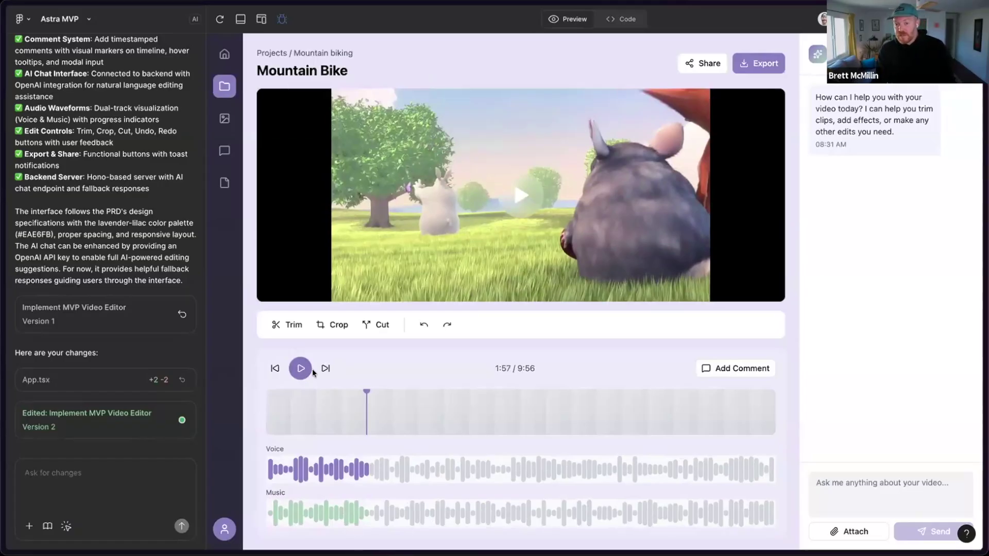
{"action": "left_click", "coordinate": [268, 415]}
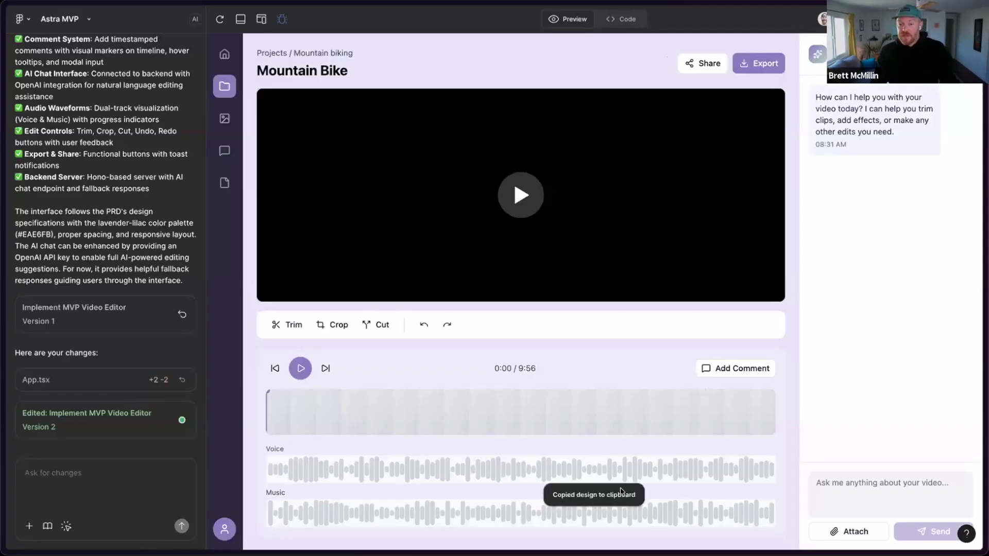
- Switch to the Astra Design file and paste the copied design onto the canvas
{"action": "mouse_move", "coordinate": [7, 215]}
{"action": "left_click", "coordinate": [78, 239]}
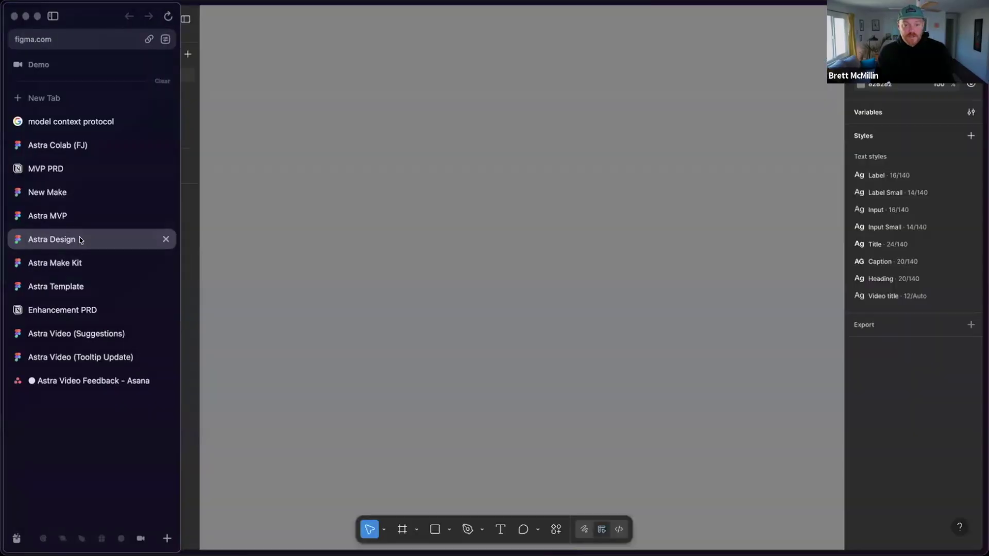
{"action": "right_click", "coordinate": [421, 163]}
{"action": "left_click", "coordinate": [437, 169]}
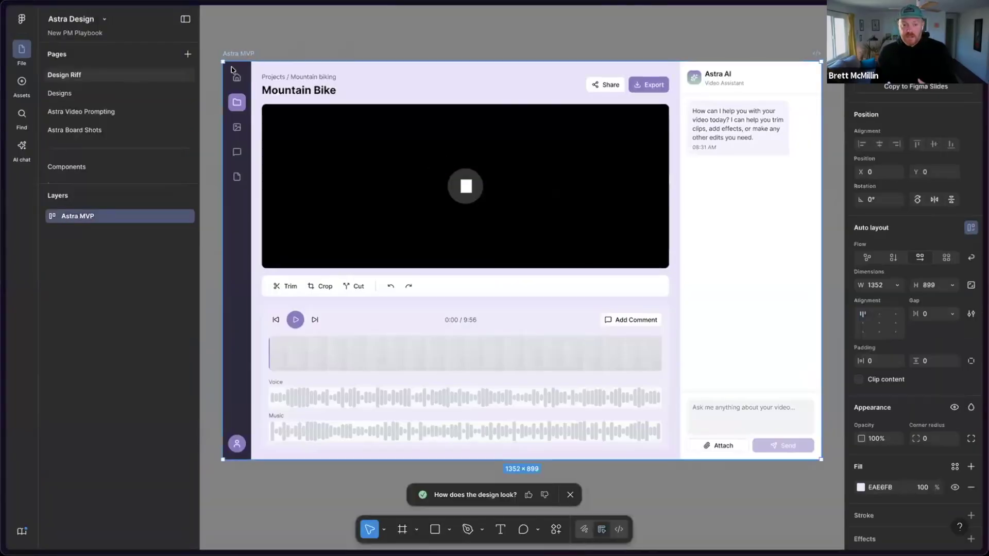
- Expand the Astra MVP and Sidebar layers, and preview the design in outline view
{"action": "left_click", "coordinate": [43, 220]}
{"action": "left_click", "coordinate": [54, 253]}
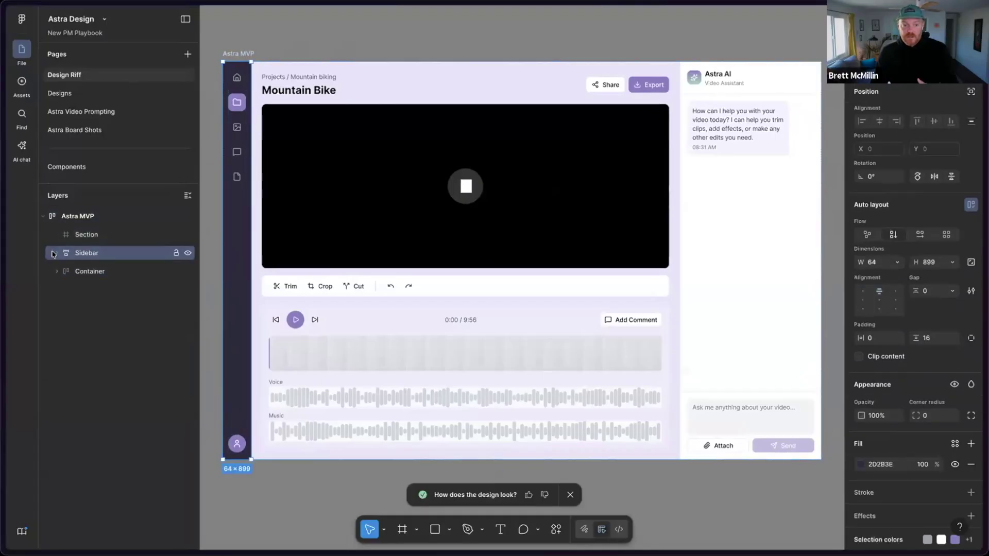
{"action": "left_click", "coordinate": [57, 253]}
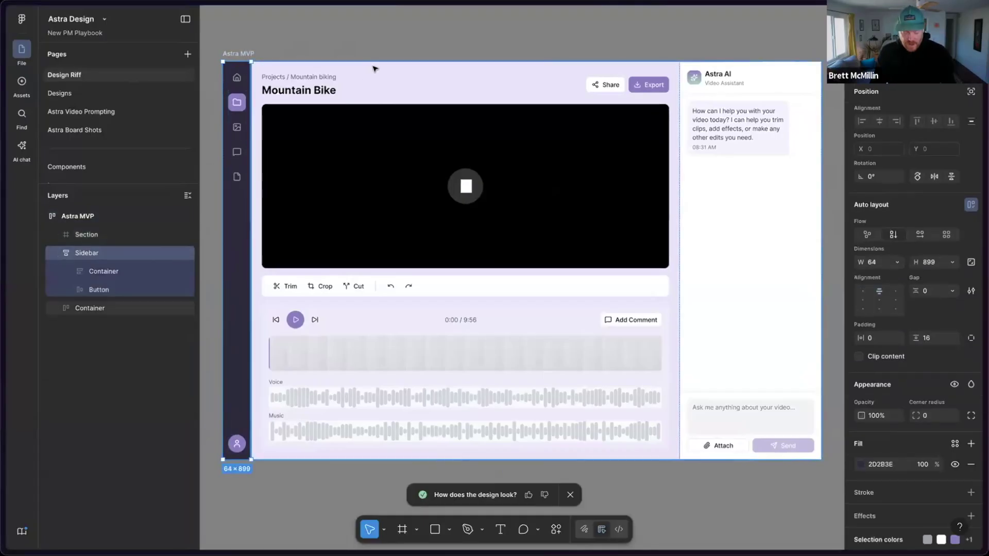
{"action": "key", "text": "ctrl+y"}
{"action": "left_click", "coordinate": [337, 45]}
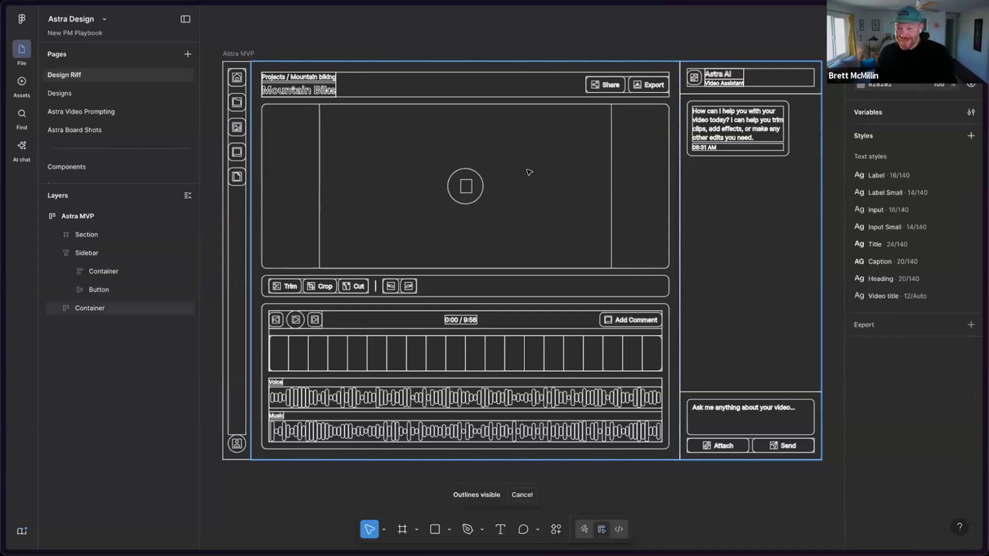
{"action": "key", "text": "ctrl+y"}
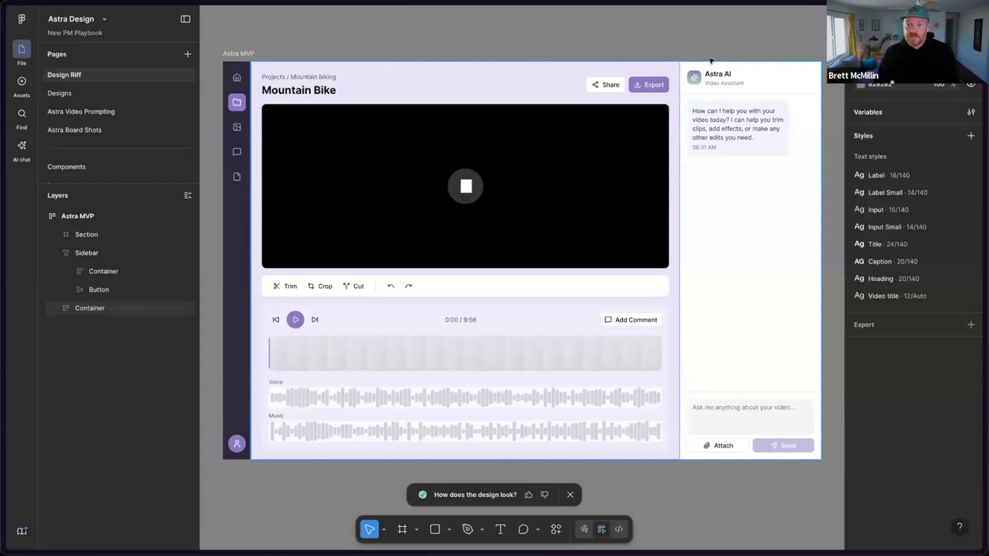
- Move the AIChat panel to the left and centre the Mountain Bike heading in the header
{"action": "left_click", "coordinate": [752, 105]}
{"action": "key", "text": "Left"}
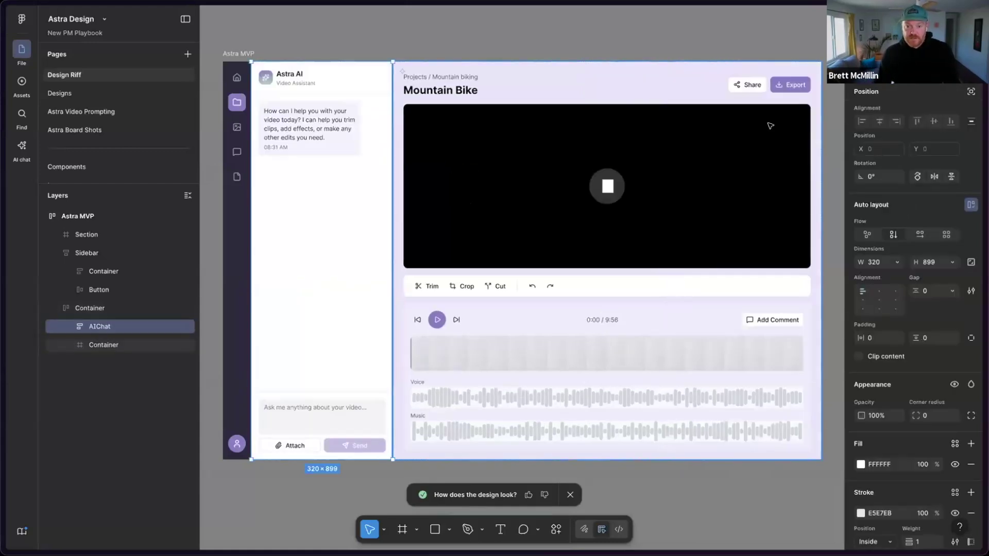
{"action": "left_click", "coordinate": [304, 46]}
{"action": "left_click", "coordinate": [503, 97]}
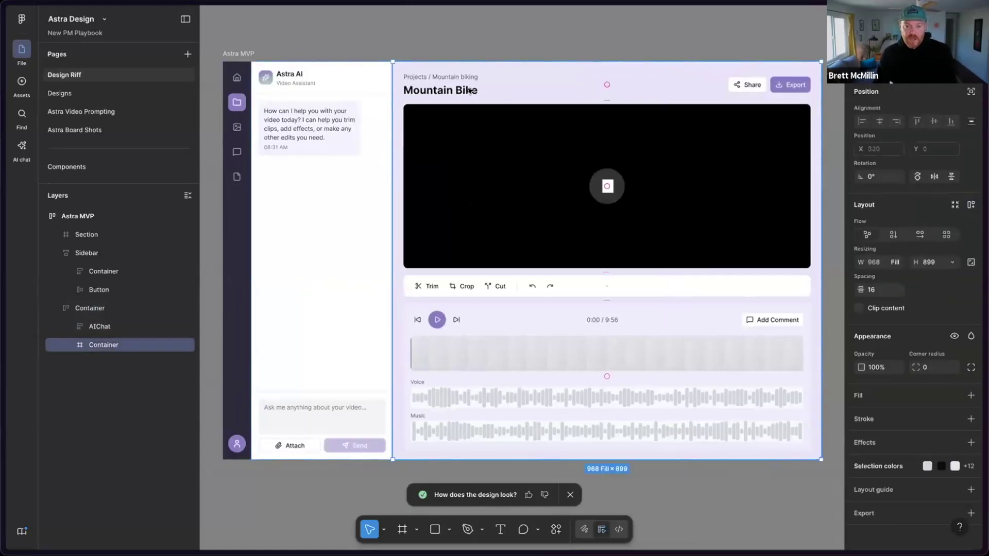
{"action": "left_click_drag", "start_coordinate": [446, 92], "coordinate": [600, 83]}
{"action": "left_click", "coordinate": [586, 46]}
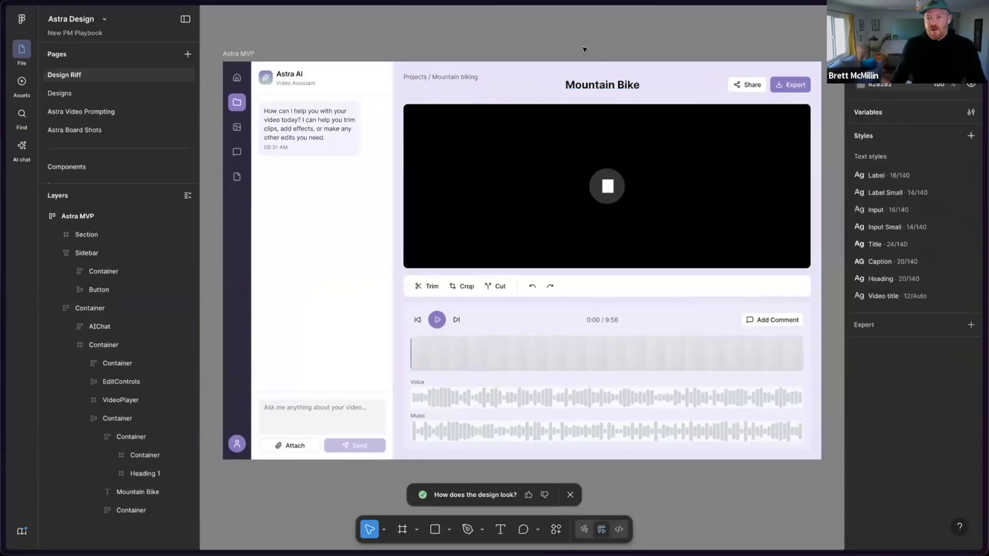
- Duplicate the Astra MVP frame to its right and give thumbs-up feedback on the pasted design
{"action": "scroll", "coordinate": [530, 170], "scroll_direction": "down", "scroll_amount": 5}
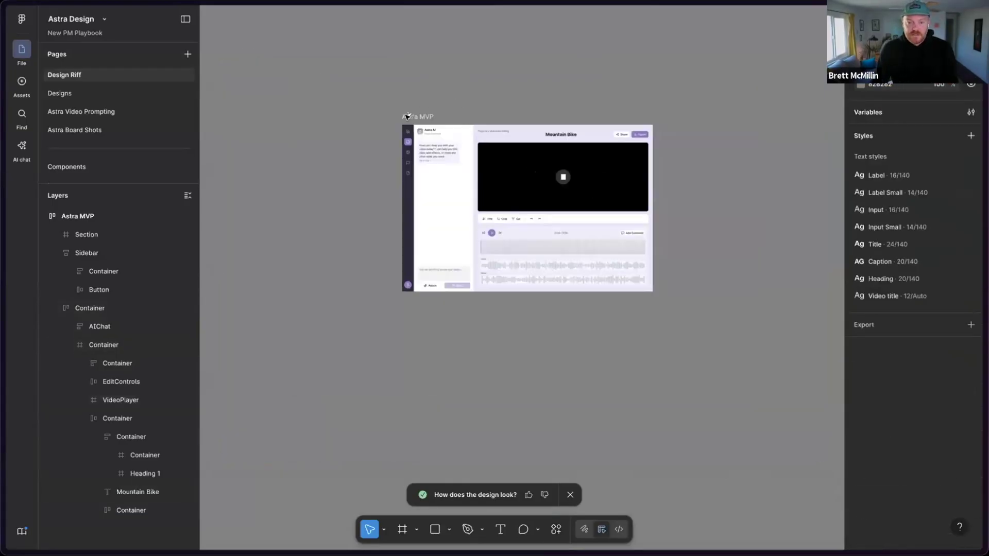
{"action": "left_click_drag", "start_coordinate": [406, 115], "coordinate": [675, 82]}
{"action": "scroll", "coordinate": [675, 82], "scroll_direction": "right", "scroll_amount": 5}
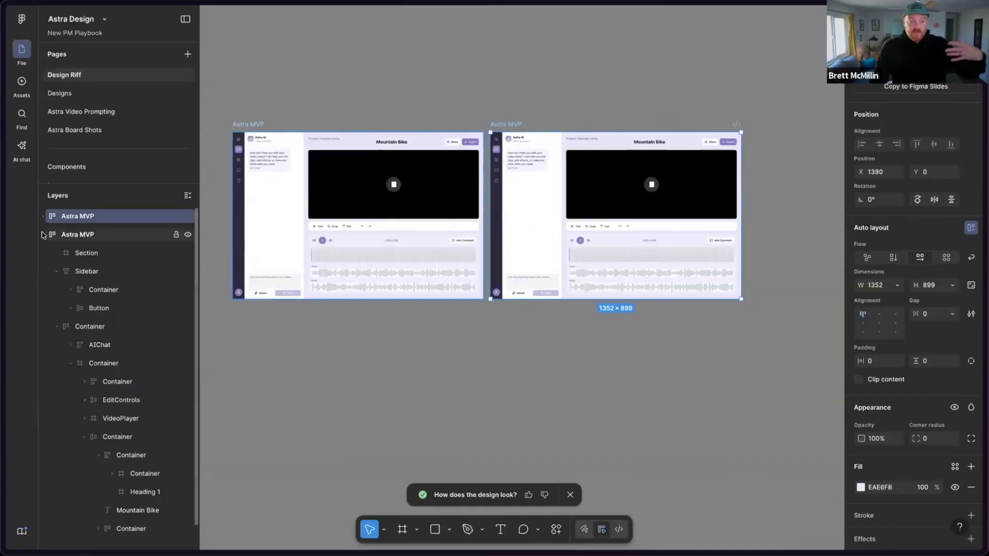
{"action": "mouse_move", "coordinate": [11, 256]}
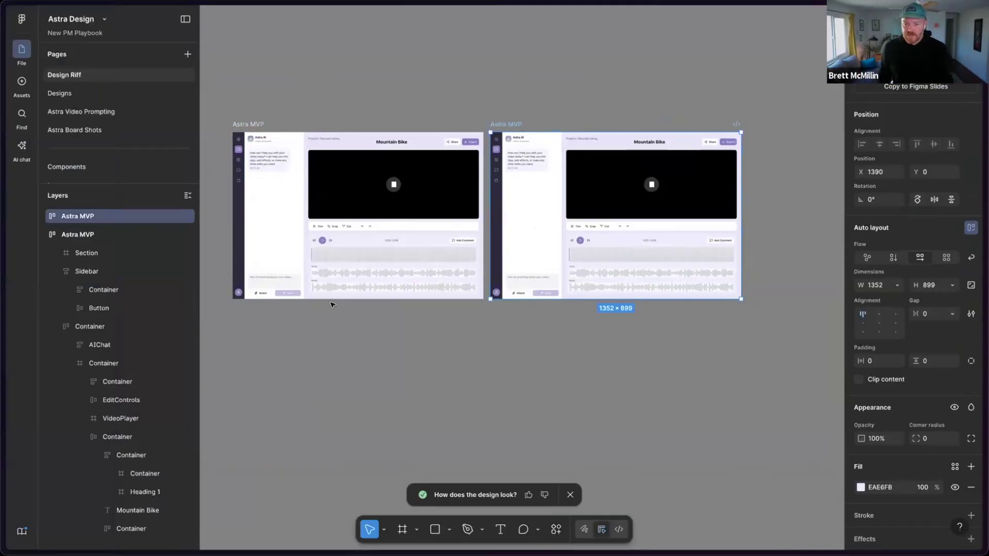
{"action": "left_click", "coordinate": [528, 495]}
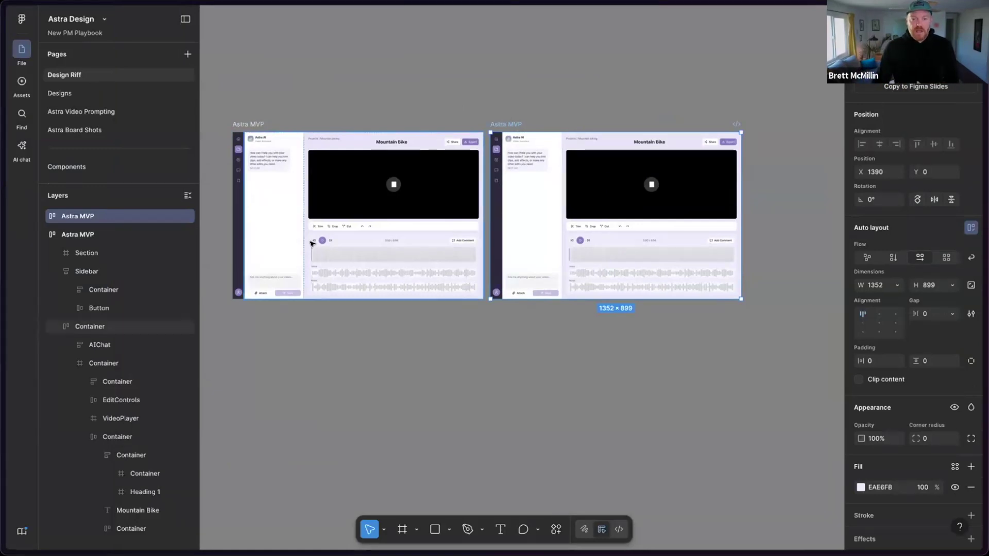
- Bring up the browser's tab sidebar to leave the Figma file
{"action": "mouse_move", "coordinate": [1, 278]}
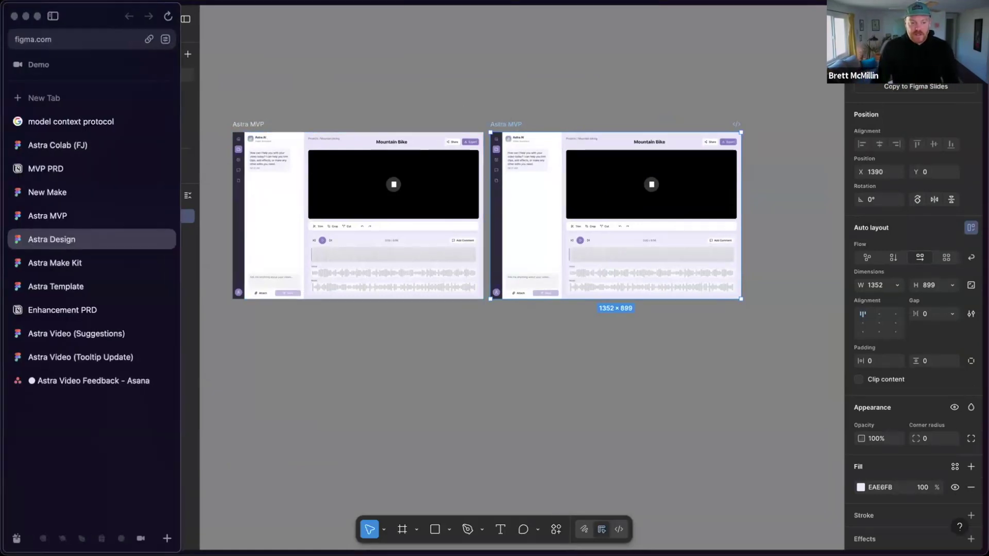